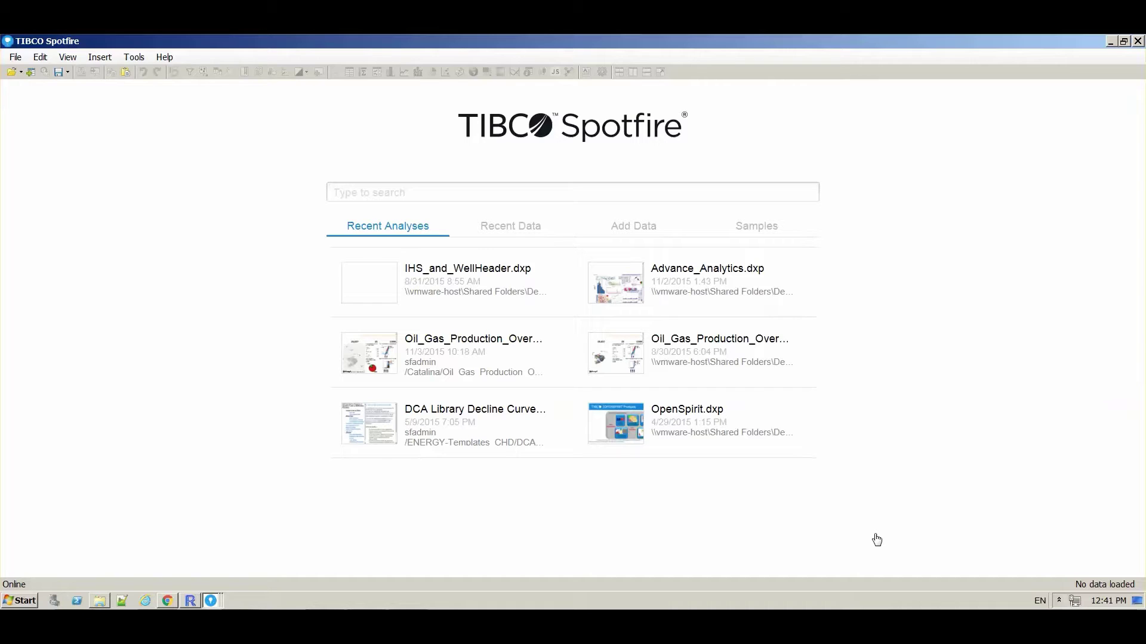
# Open the IHS_and_WellHeader.dxp analysis from Recent Analyses
pyautogui.click(441, 292)
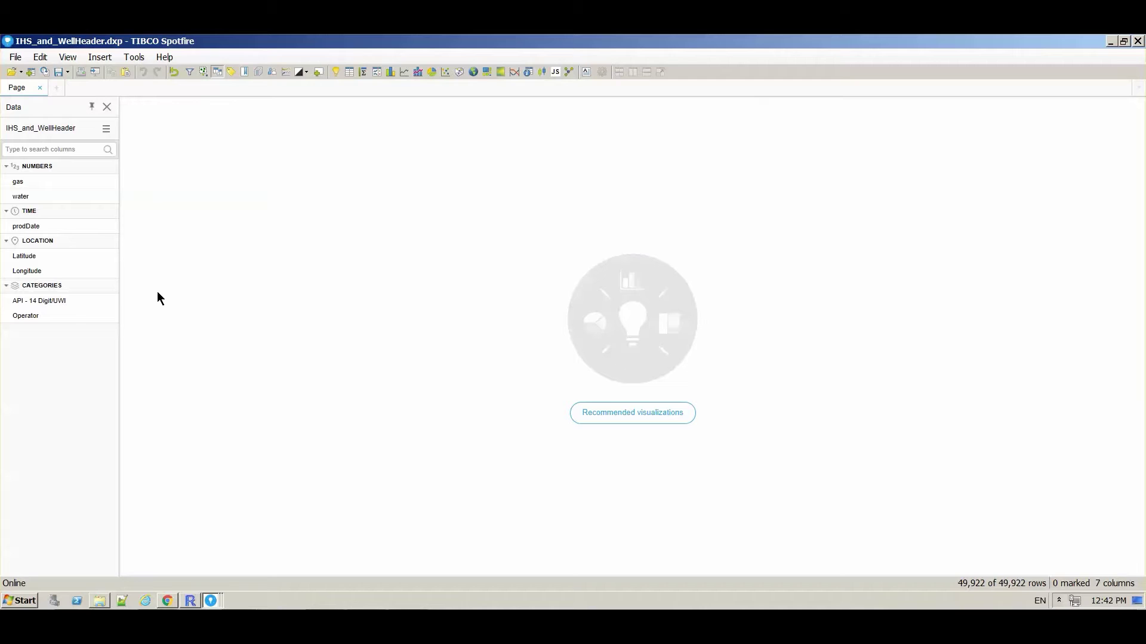
# Build a Map Chart of the wells from recommended visualizations using Latitude and Longitude
pyautogui.click(335, 73)
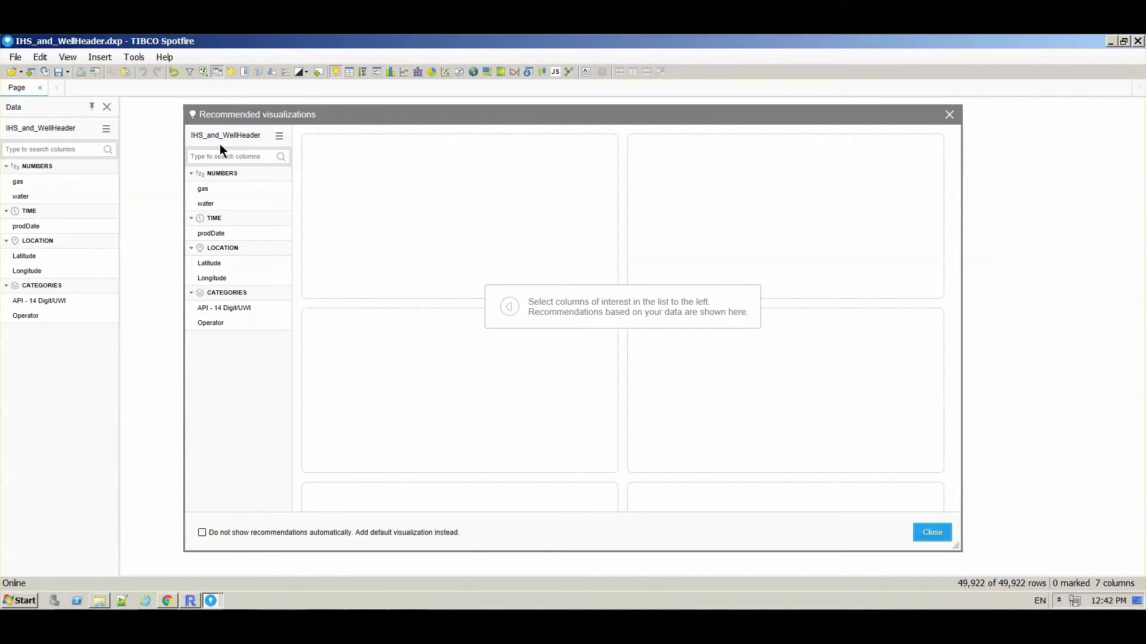
pyautogui.click(225, 263)
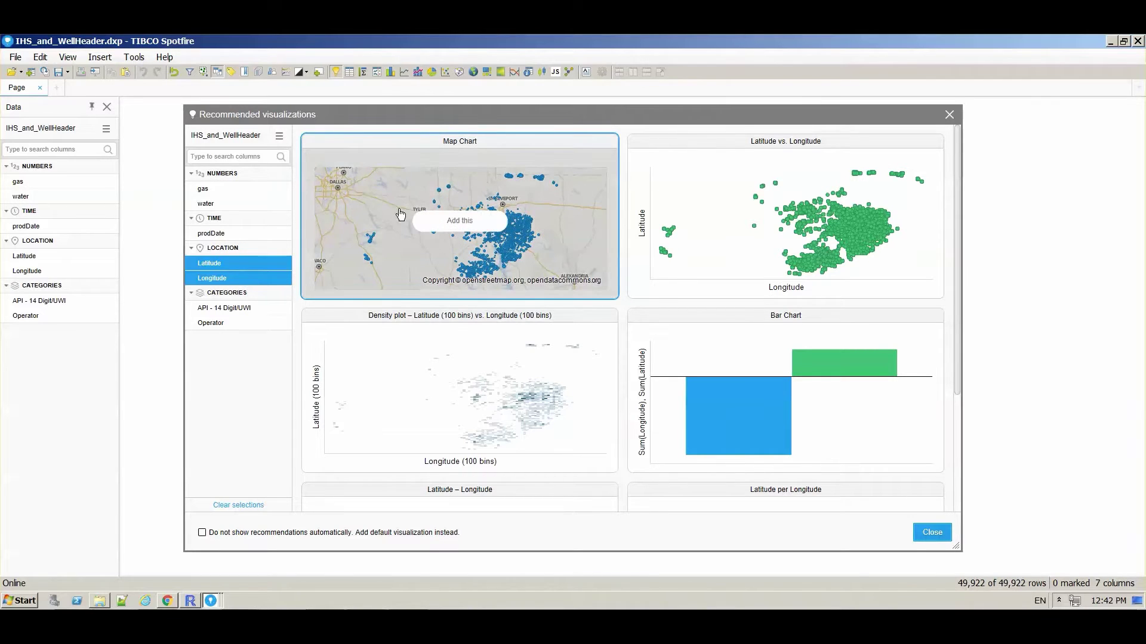
# Keep the map chart, set marker Size by to (None) and make every well marker a star
pyautogui.click(932, 533)
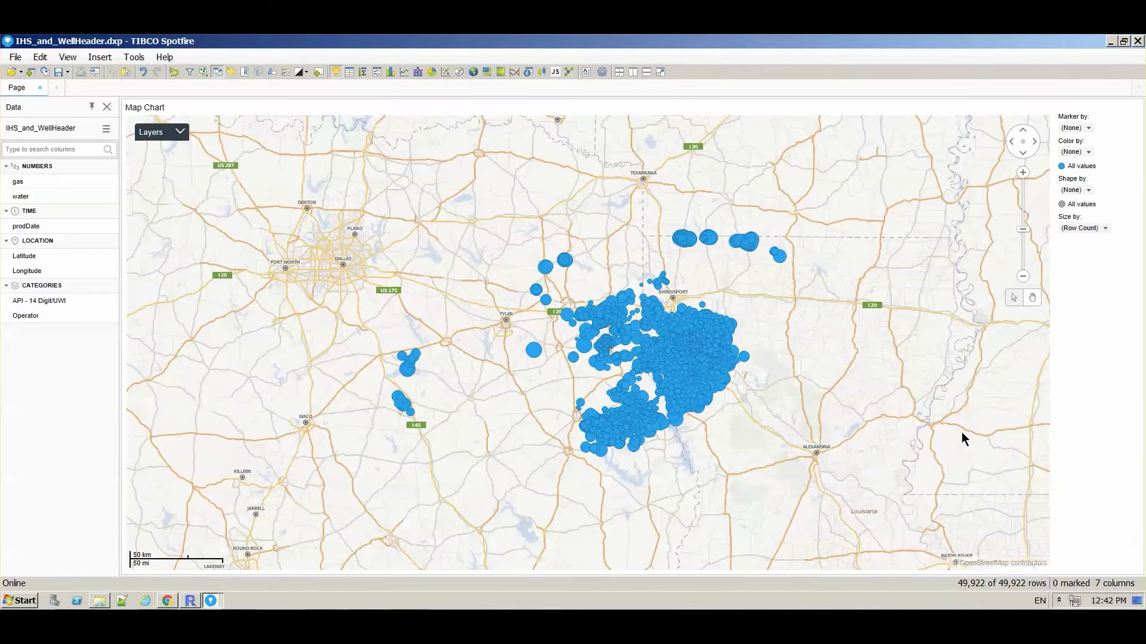
pyautogui.click(1106, 229)
pyautogui.click(1076, 502)
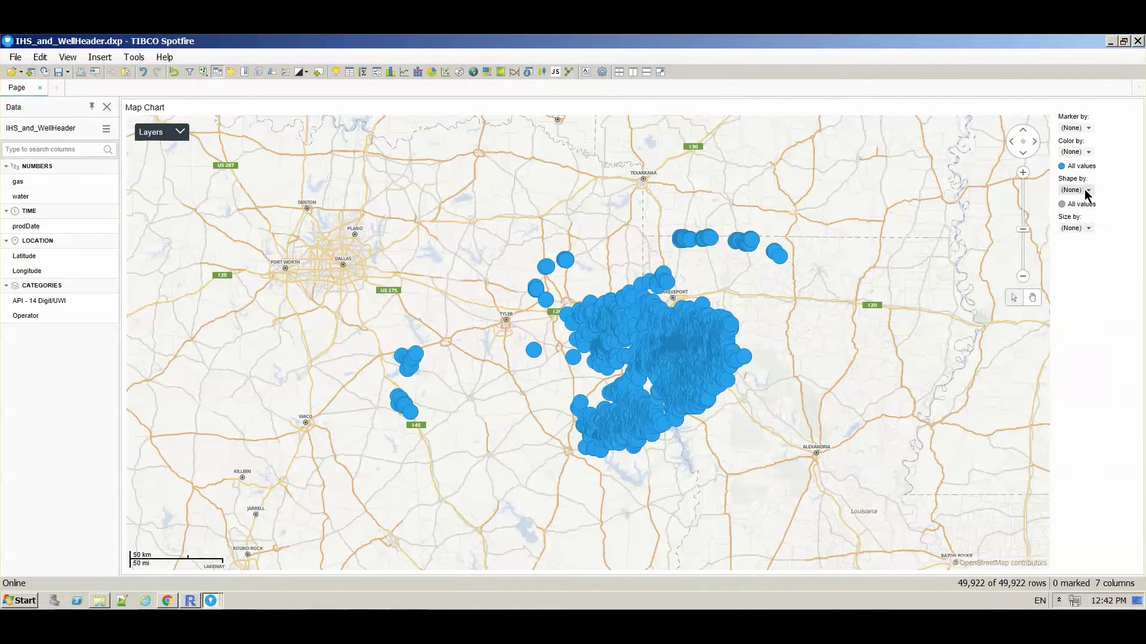
pyautogui.click(1062, 206)
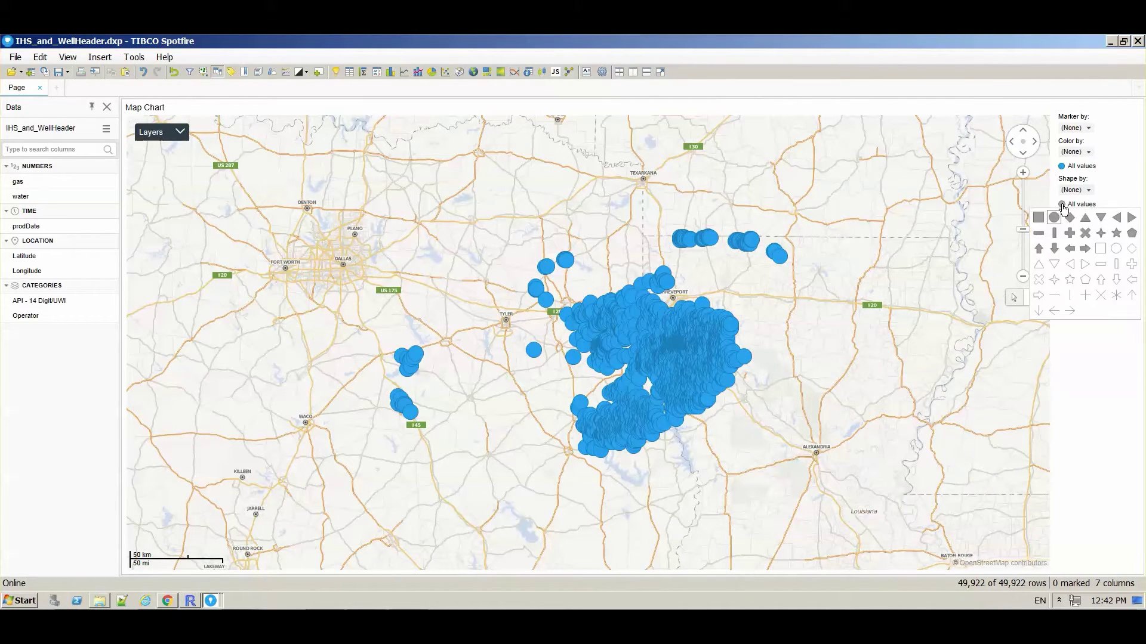
pyautogui.click(1102, 240)
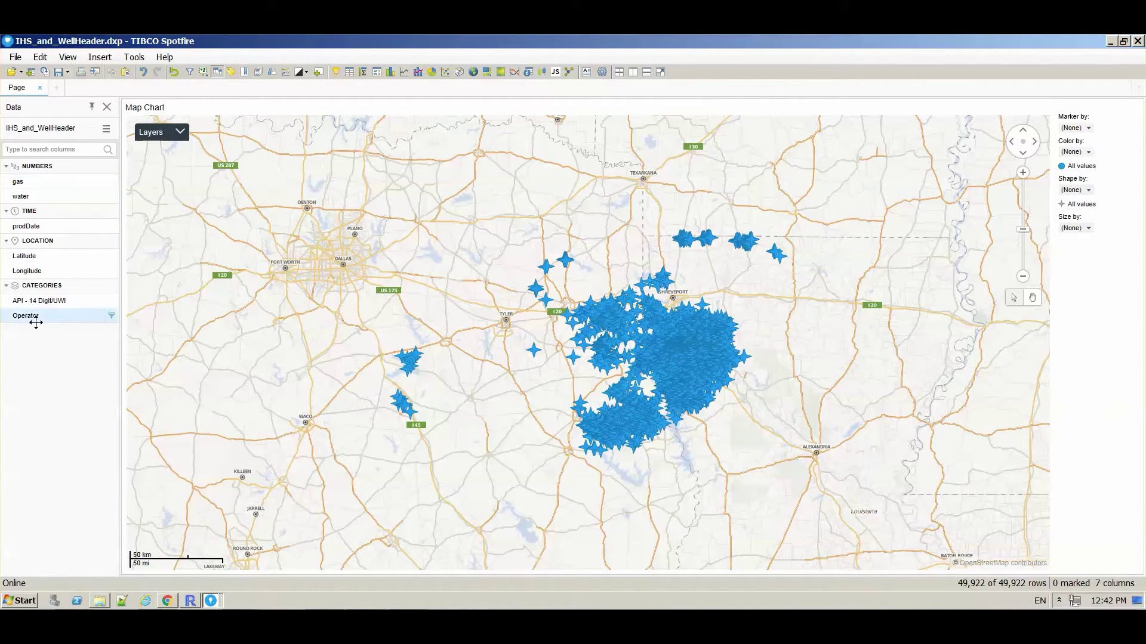
pyautogui.moveTo(54, 316)
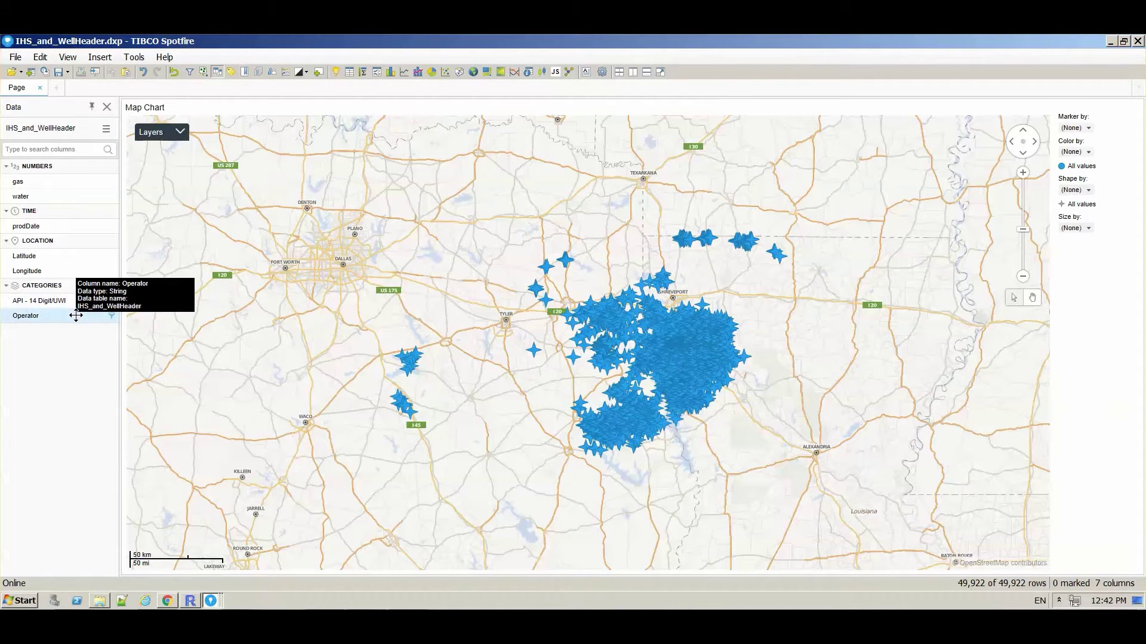
# Colour wells by Operator, mark Beusa, BP, Buffco, Chesapeake and Chevron in turn, then clear marking
pyautogui.moveTo(76, 315)
pyautogui.mouseDown()
pyautogui.moveTo(328, 279)
pyautogui.moveTo(520, 350)
pyautogui.mouseUp()
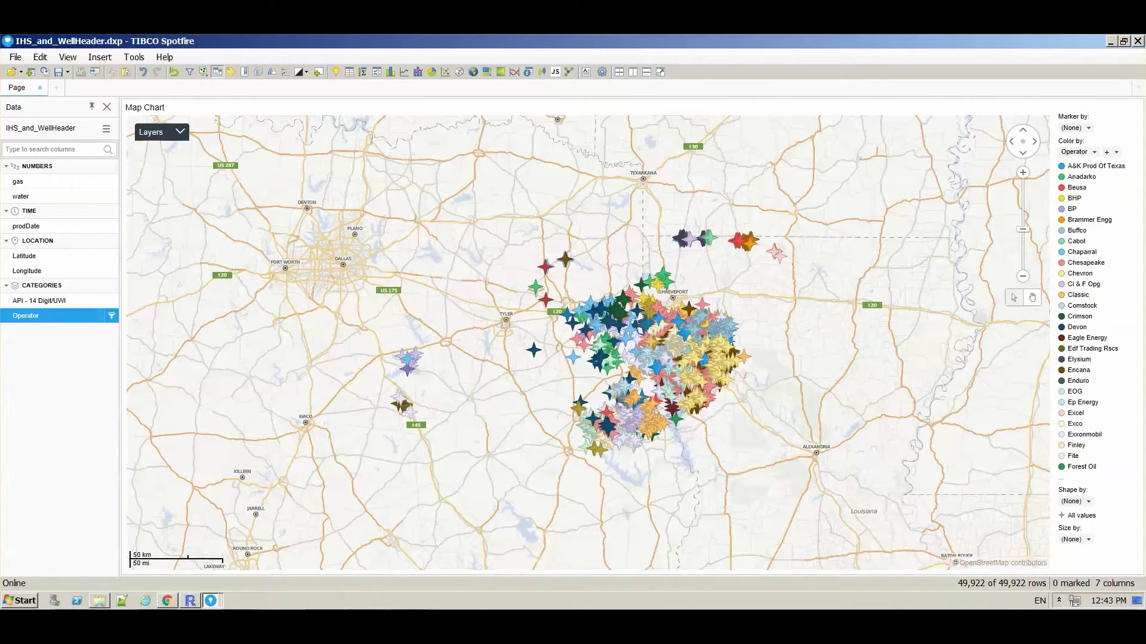
pyautogui.click(1073, 188)
pyautogui.click(1072, 209)
pyautogui.click(1074, 231)
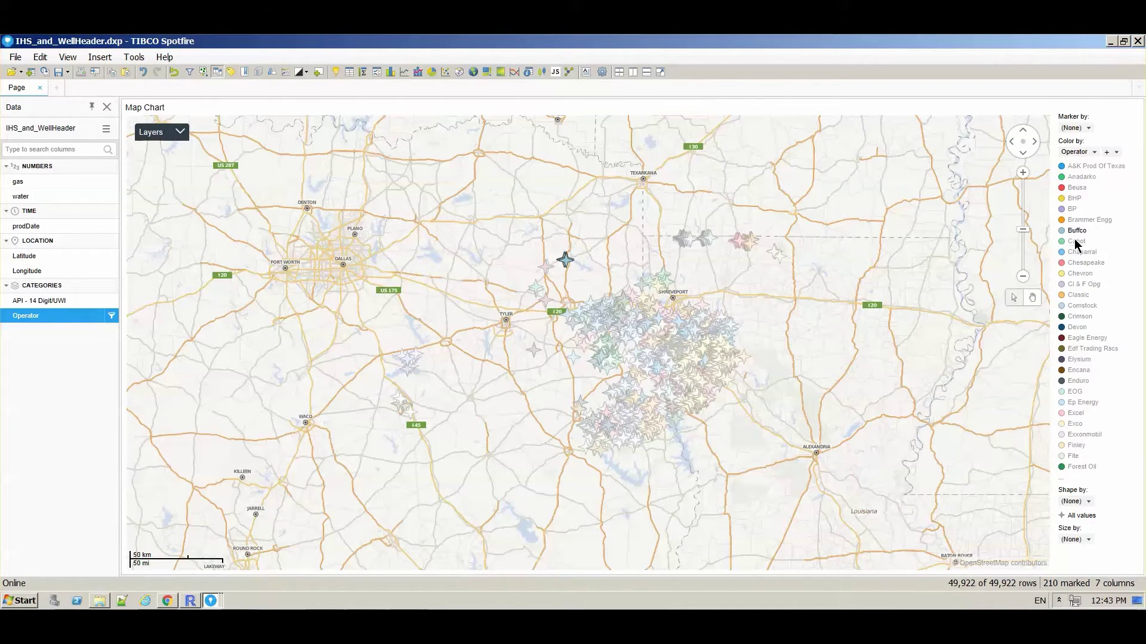
pyautogui.click(1078, 262)
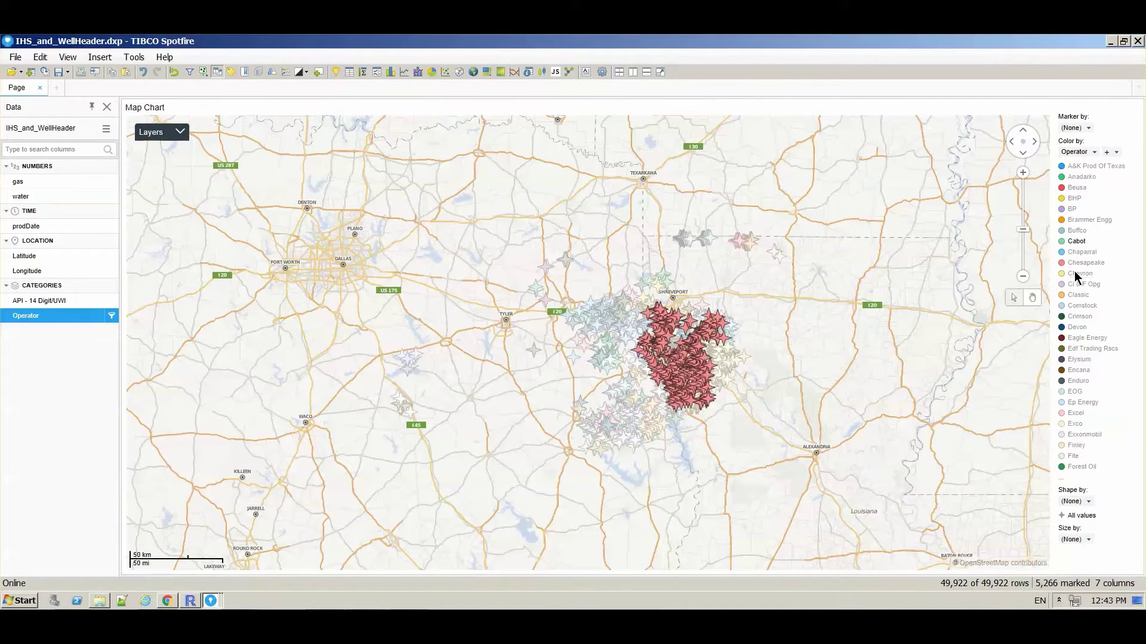
pyautogui.click(1078, 274)
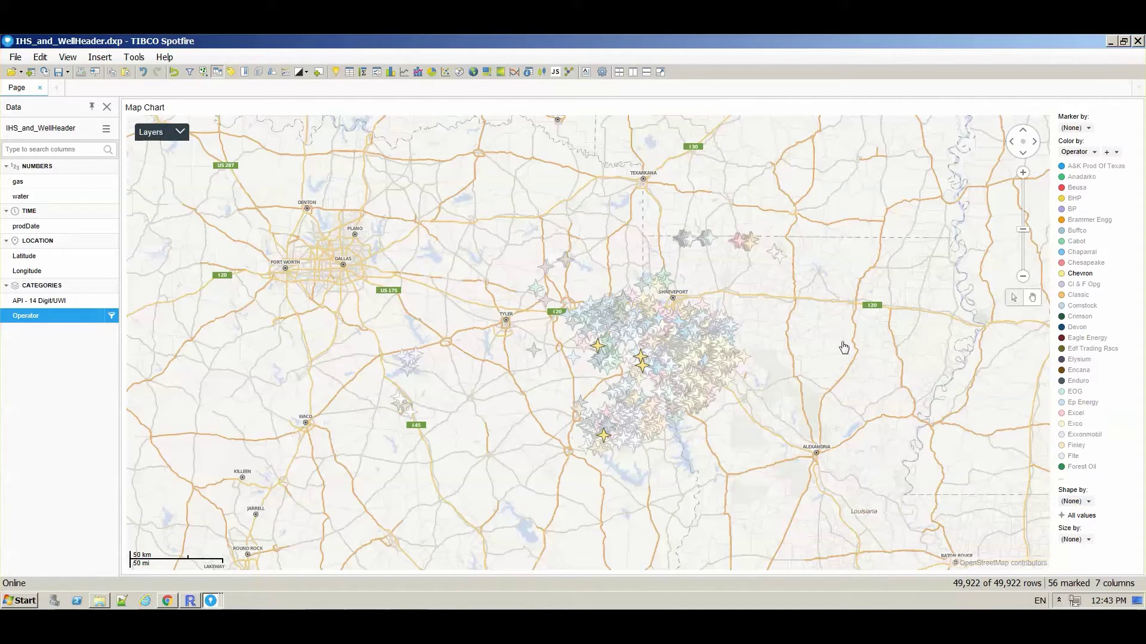
pyautogui.click(837, 284)
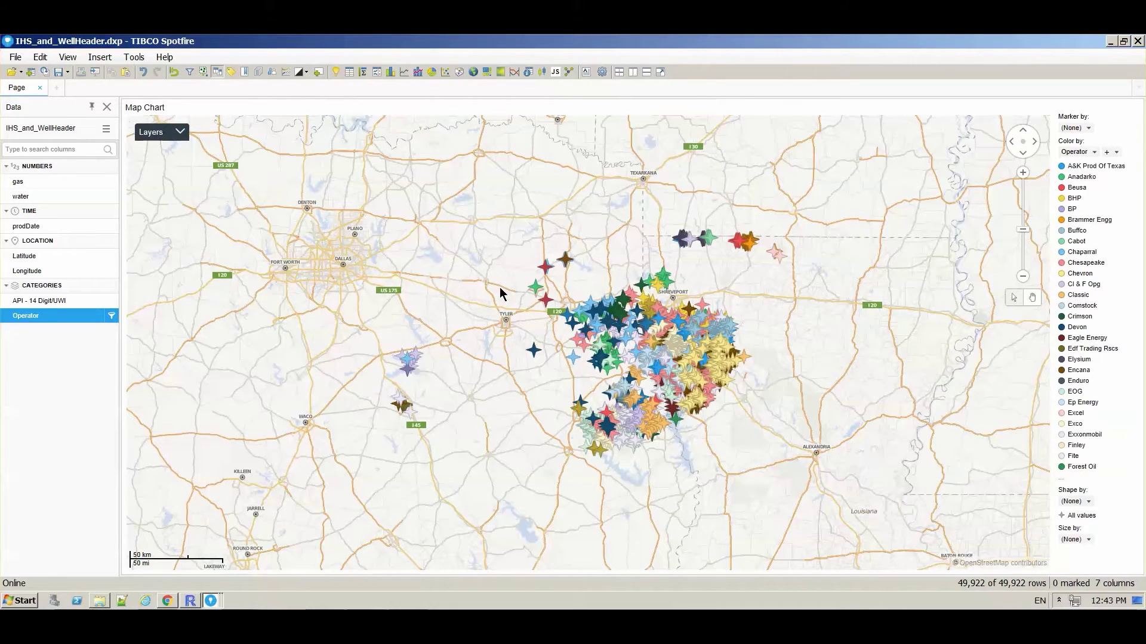
pyautogui.click(108, 317)
pyautogui.click(159, 320)
pyautogui.click(150, 338)
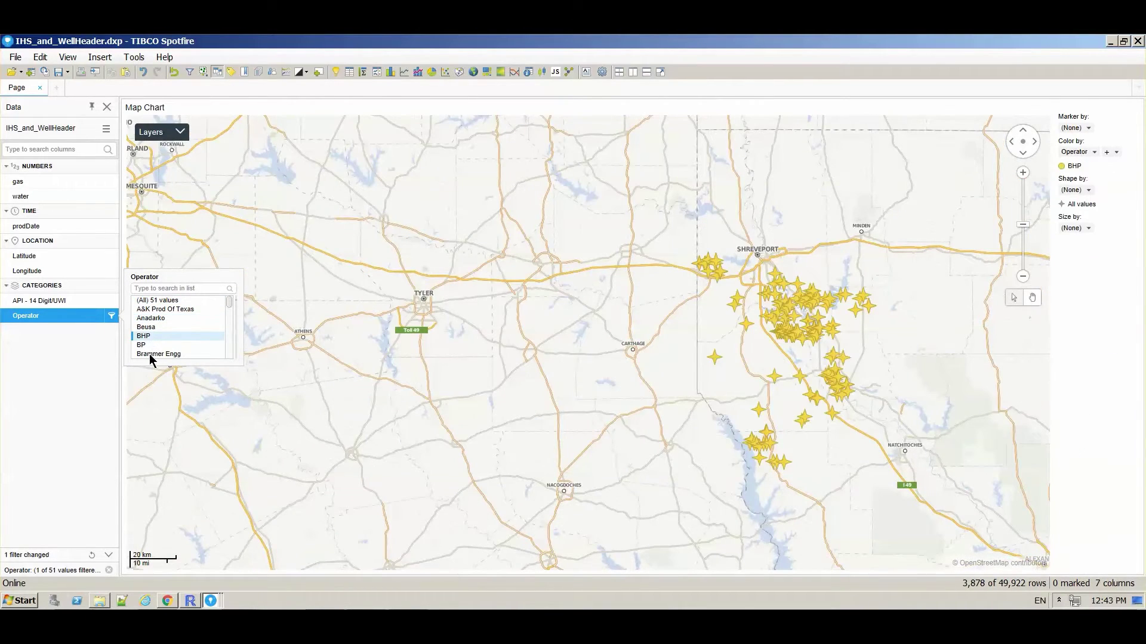
pyautogui.click(149, 354)
pyautogui.click(153, 319)
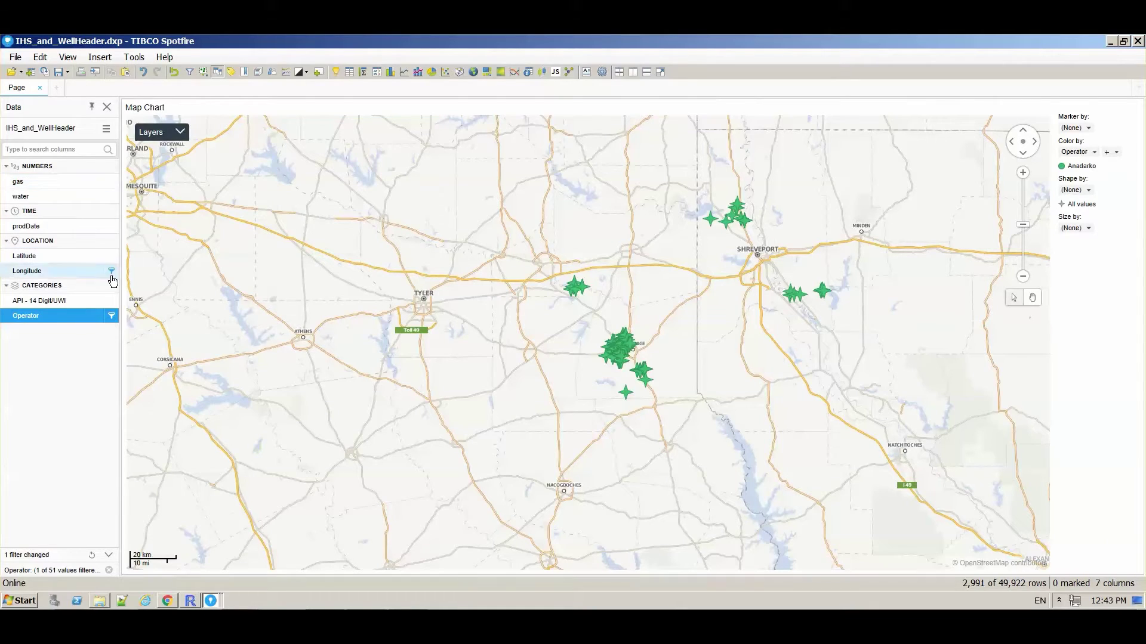
pyautogui.click(112, 226)
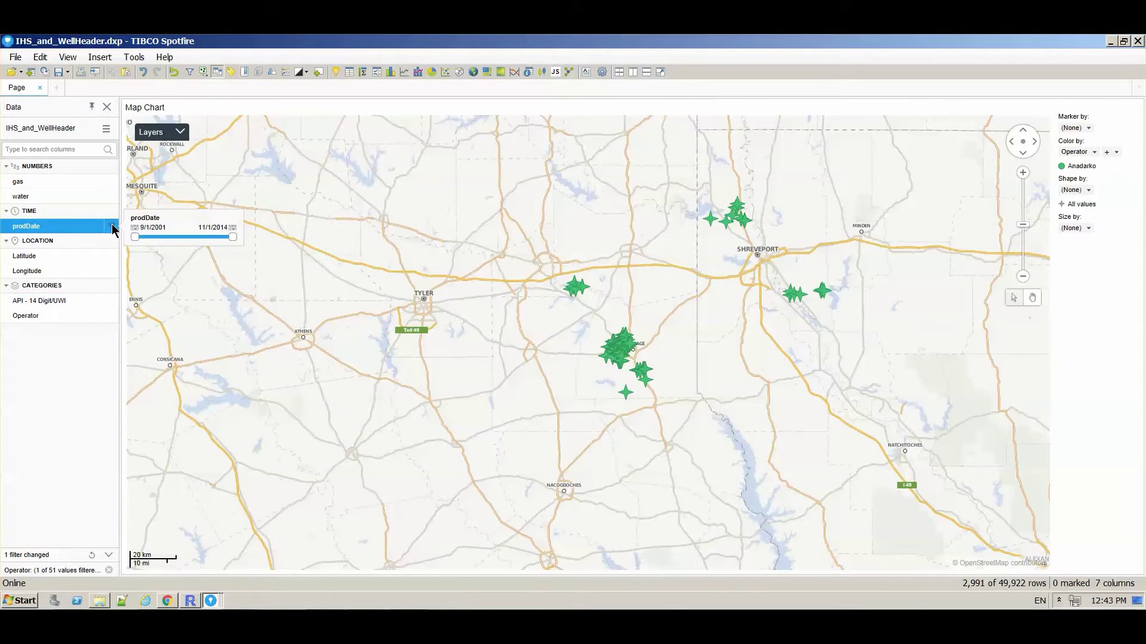
pyautogui.moveTo(134, 237); pyautogui.dragTo(222, 240)
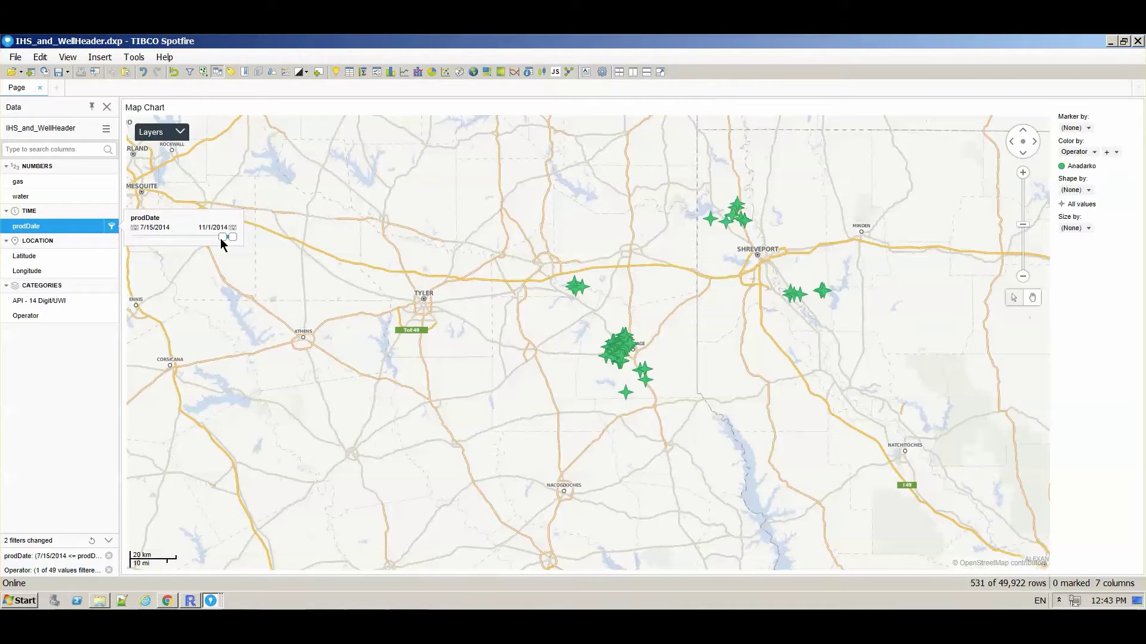
pyautogui.moveTo(220, 238); pyautogui.dragTo(134, 239)
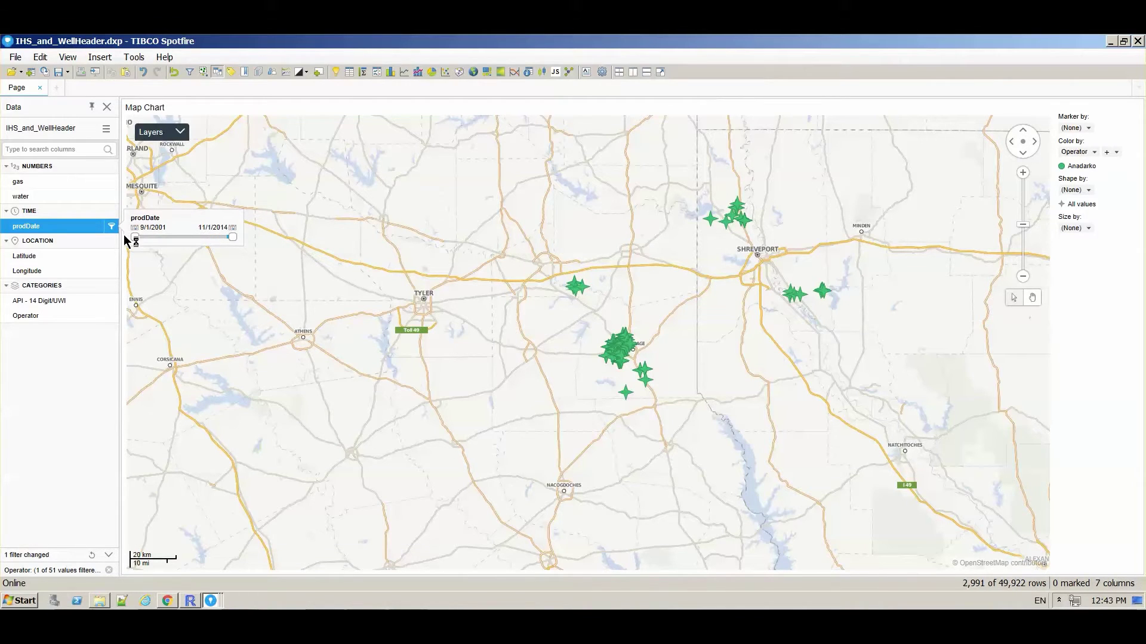
pyautogui.click(171, 73)
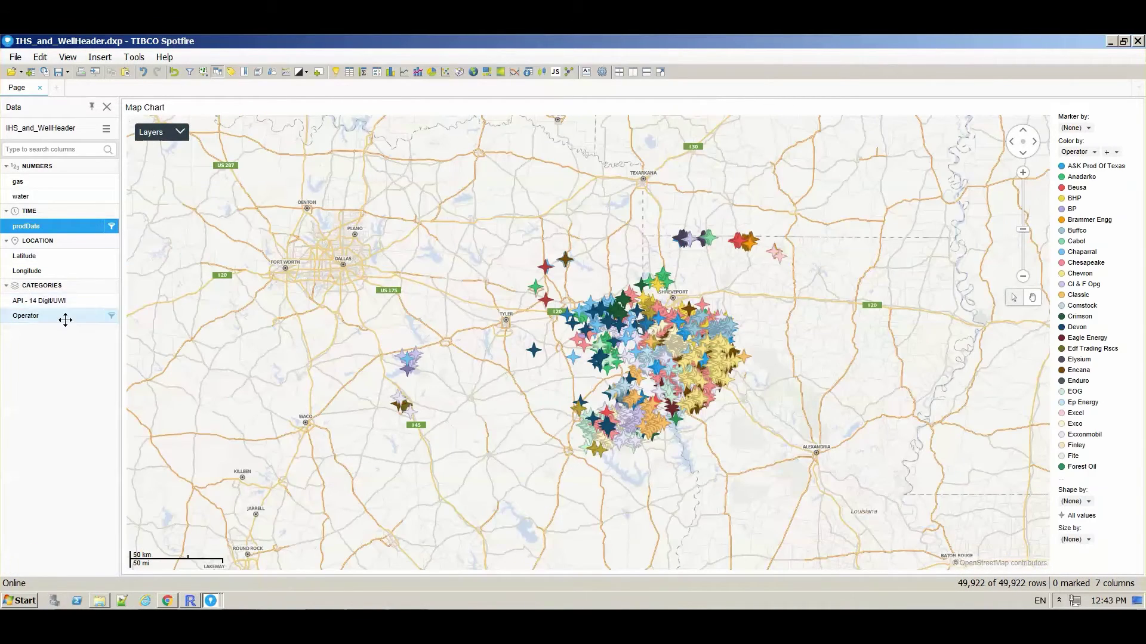
pyautogui.click(112, 316)
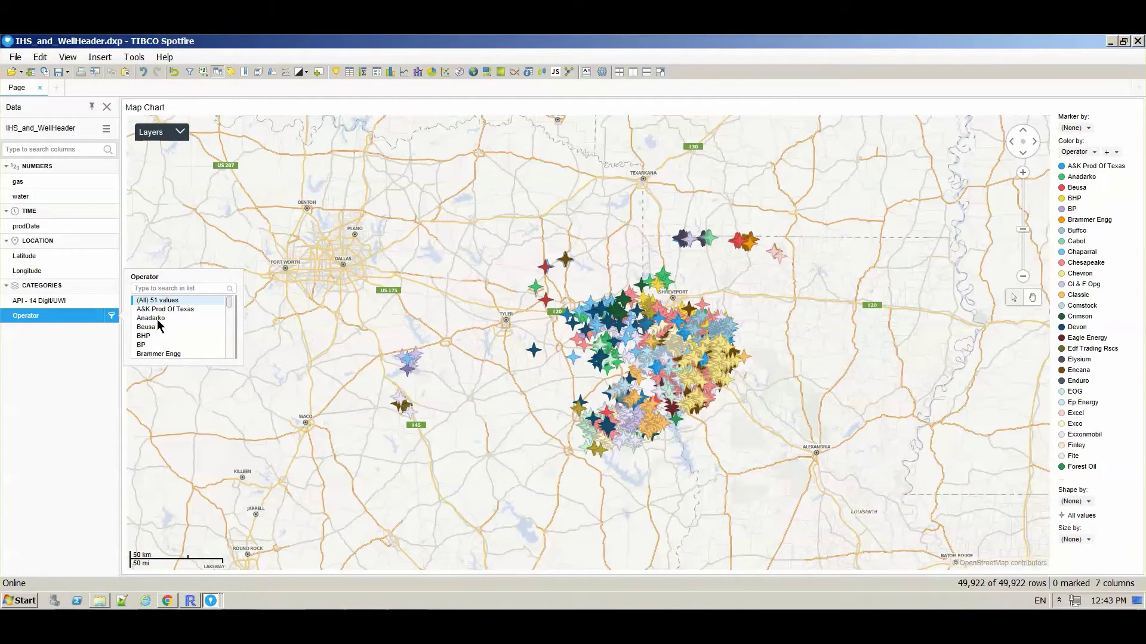
pyautogui.click(152, 319)
pyautogui.keyDown('ctrl'); pyautogui.click(148, 344); pyautogui.keyUp('ctrl')
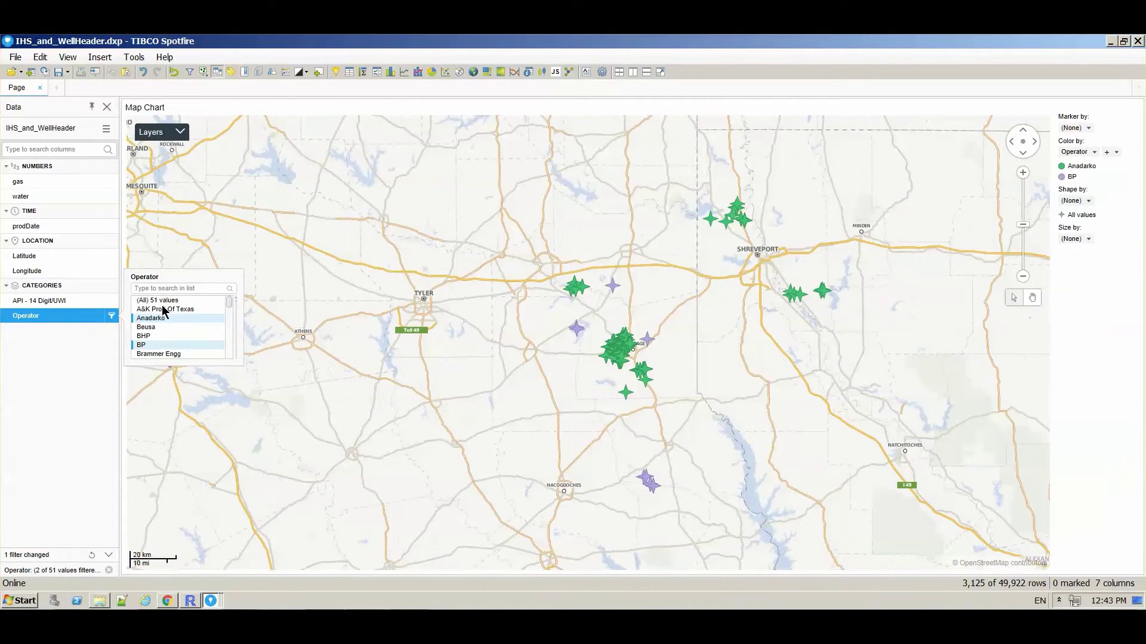
pyautogui.keyDown('ctrl'); pyautogui.click(162, 308); pyautogui.keyUp('ctrl')
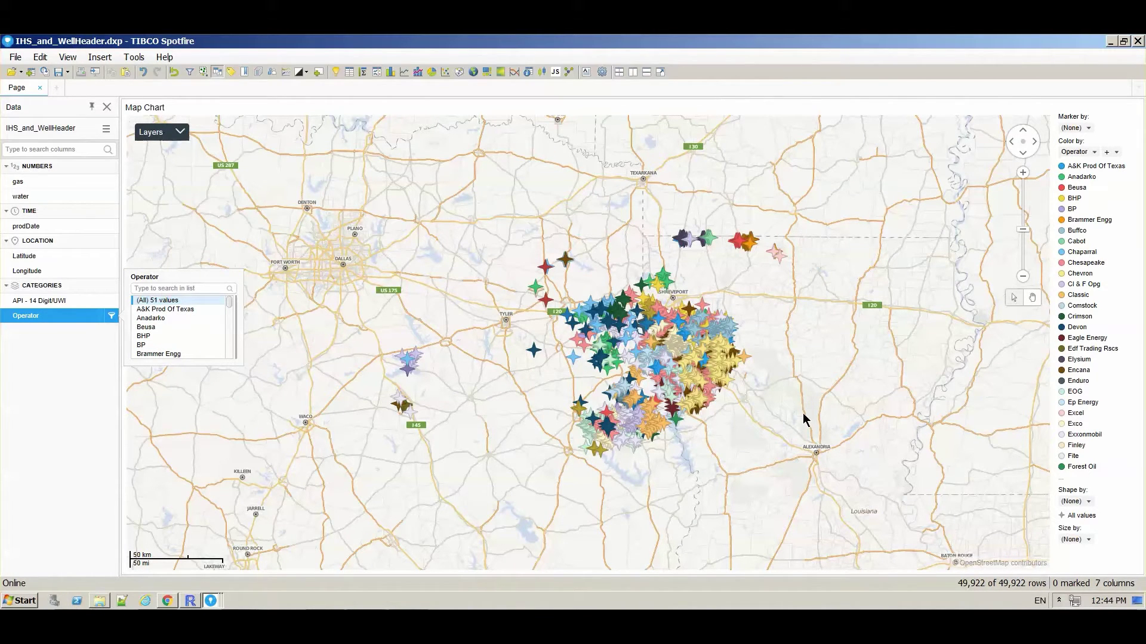
pyautogui.click(769, 444)
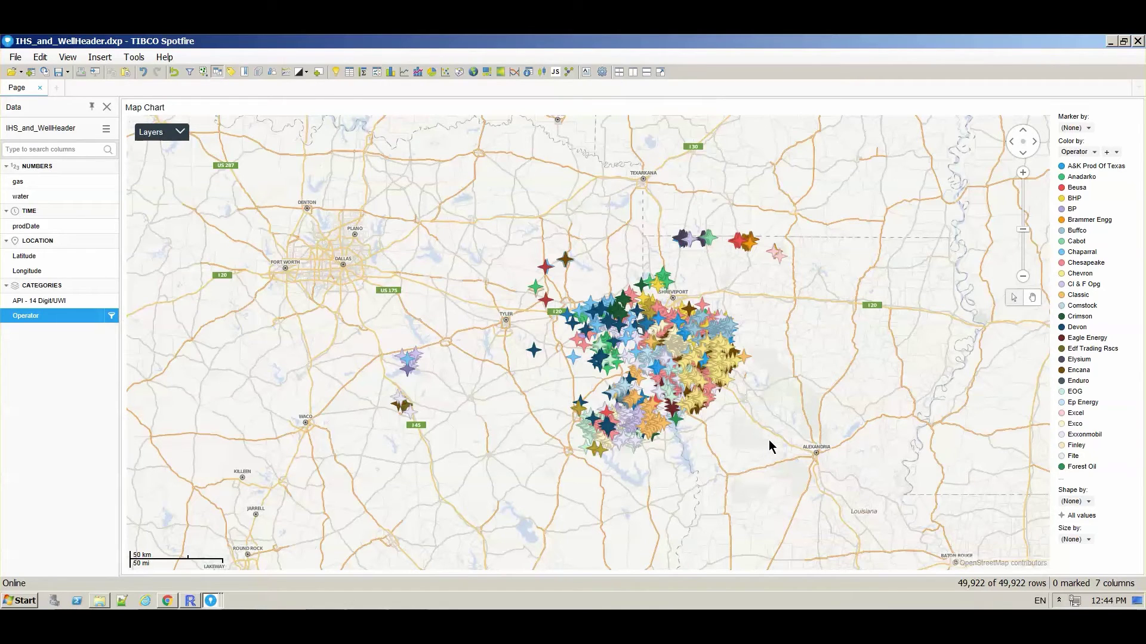
# Lasso the southeastern well cluster and create a details bar chart of gas per Operator
pyautogui.moveTo(775, 317); pyautogui.dragTo(783, 315)
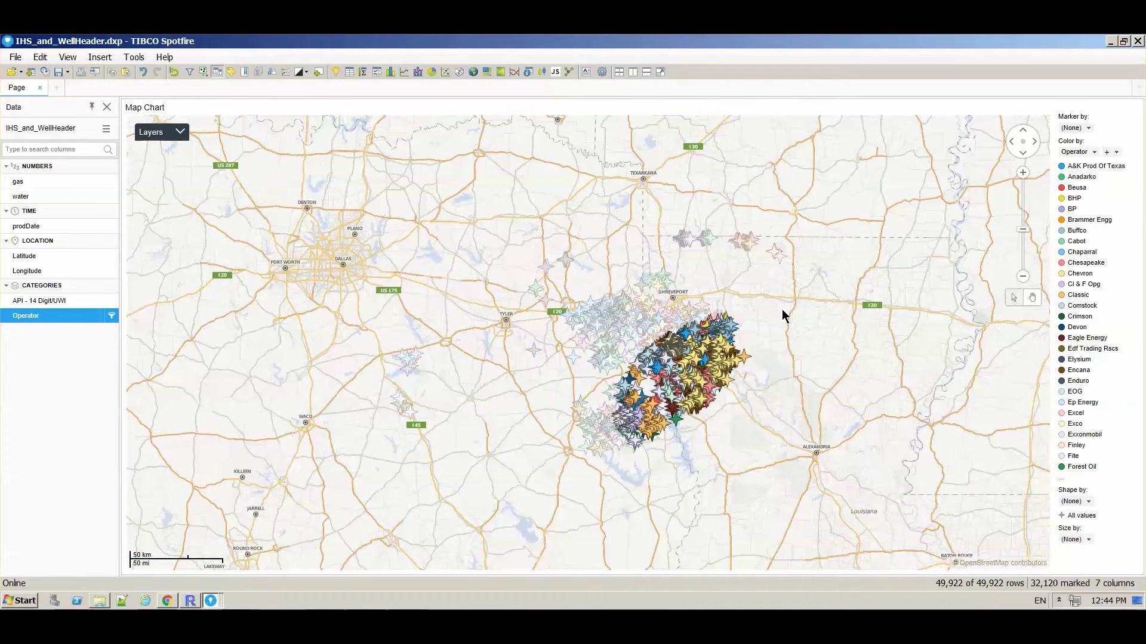
pyautogui.rightClick(673, 348)
pyautogui.moveTo(747, 539)
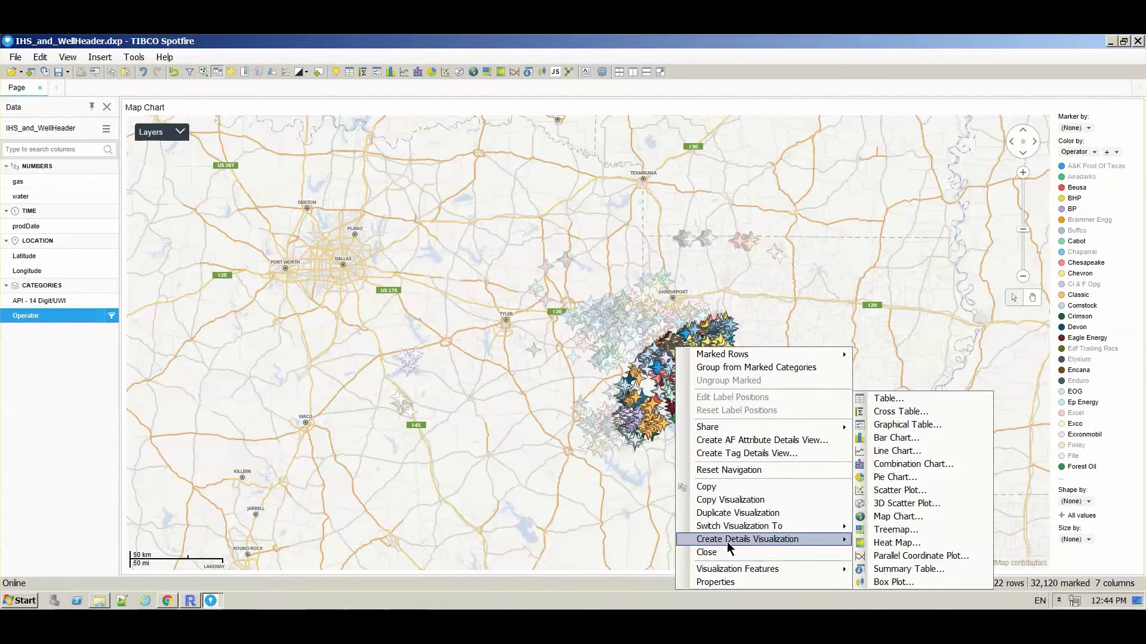
pyautogui.click(930, 462)
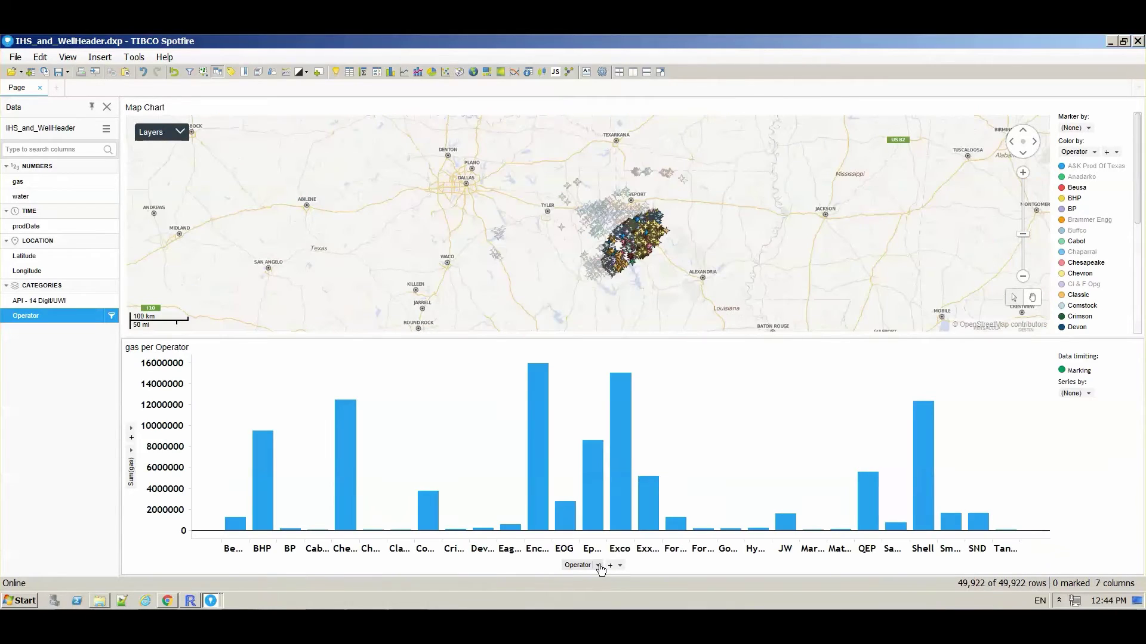
# Put production year on the lower bar chart's category axis
pyautogui.click(597, 566)
pyautogui.moveTo(591, 424)
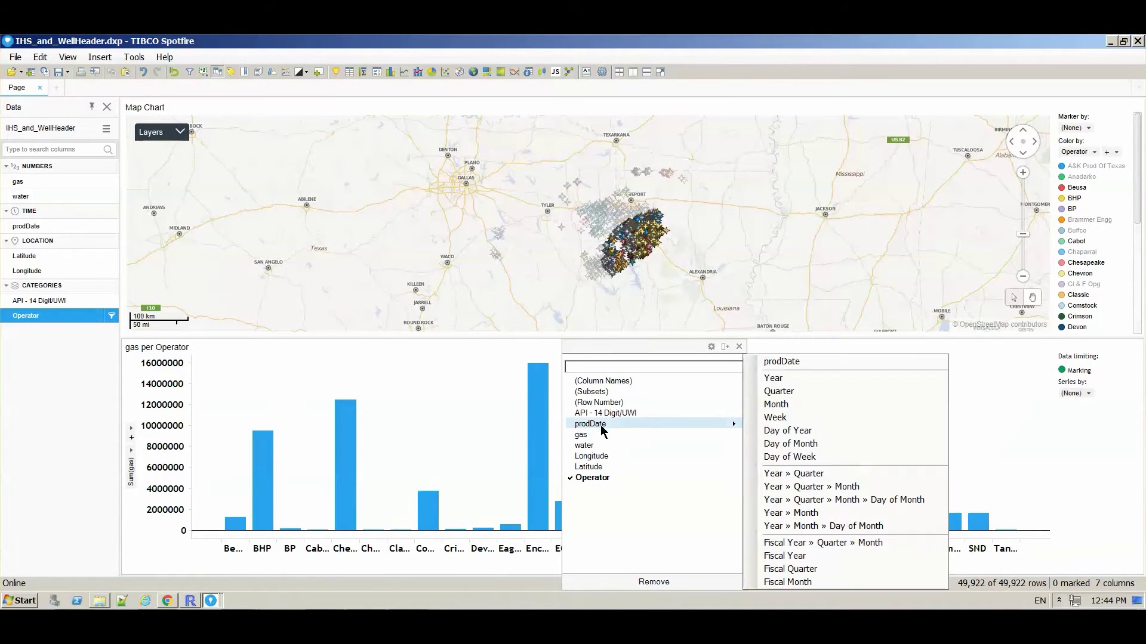
pyautogui.click(817, 383)
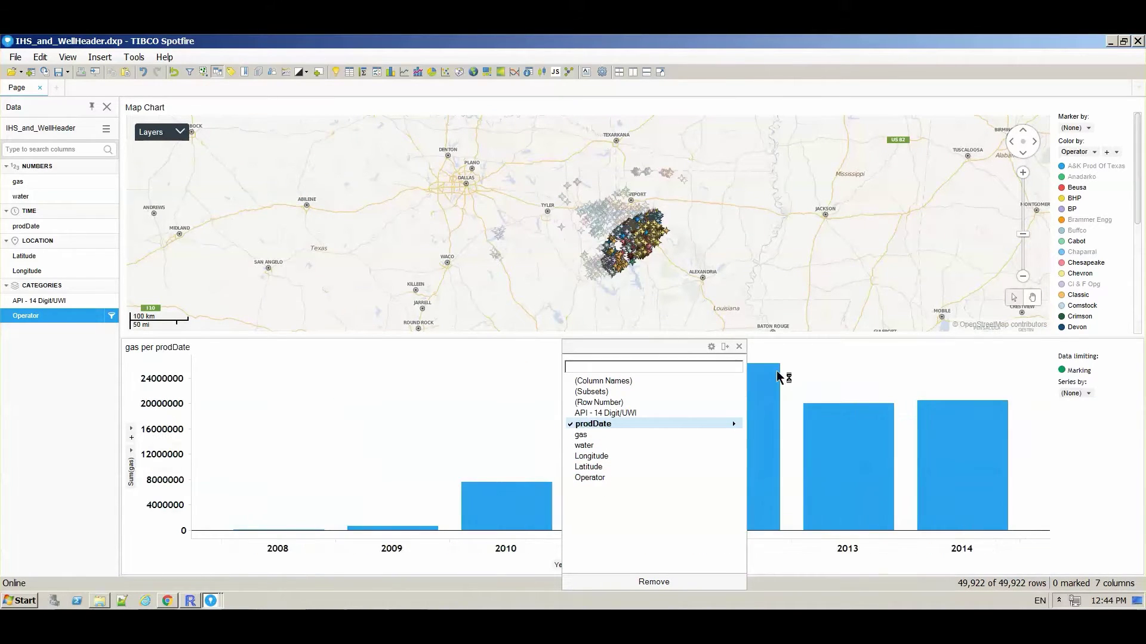
pyautogui.click(739, 348)
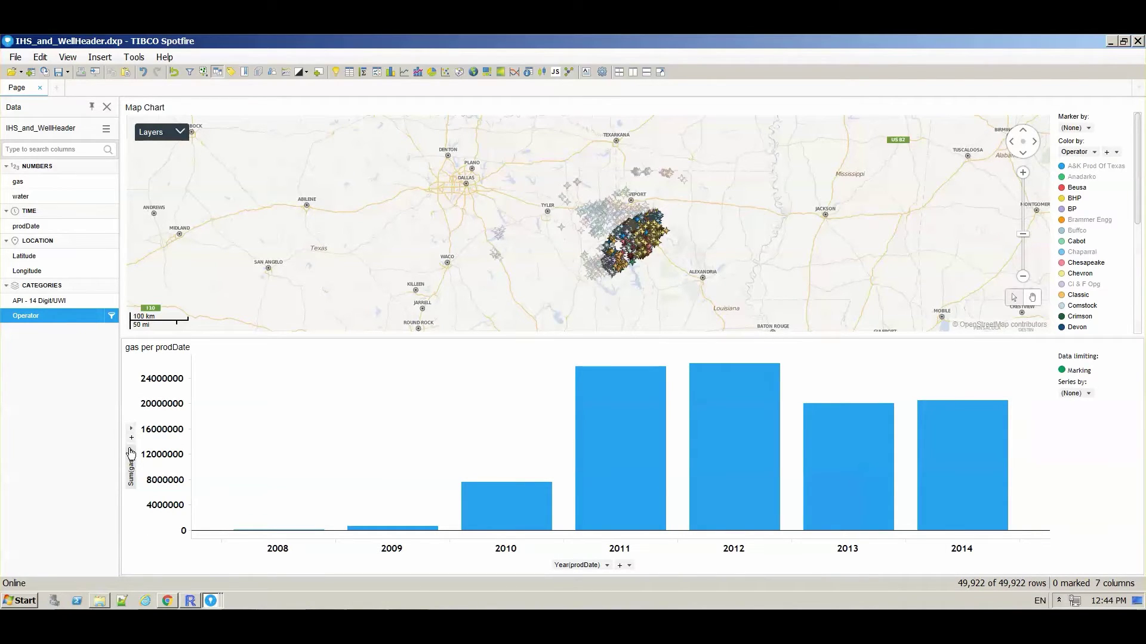
# Plot (Row Count), Sum(gas) and Sum(water) together on the value axis
pyautogui.click(131, 451)
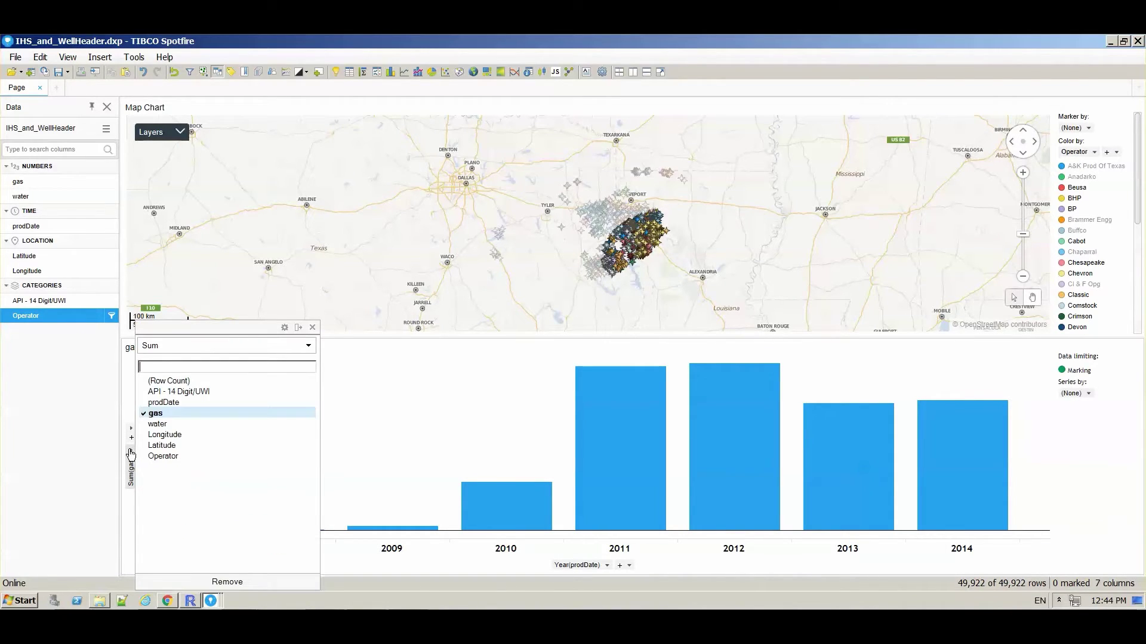
pyautogui.click(161, 380)
pyautogui.click(312, 329)
pyautogui.click(130, 437)
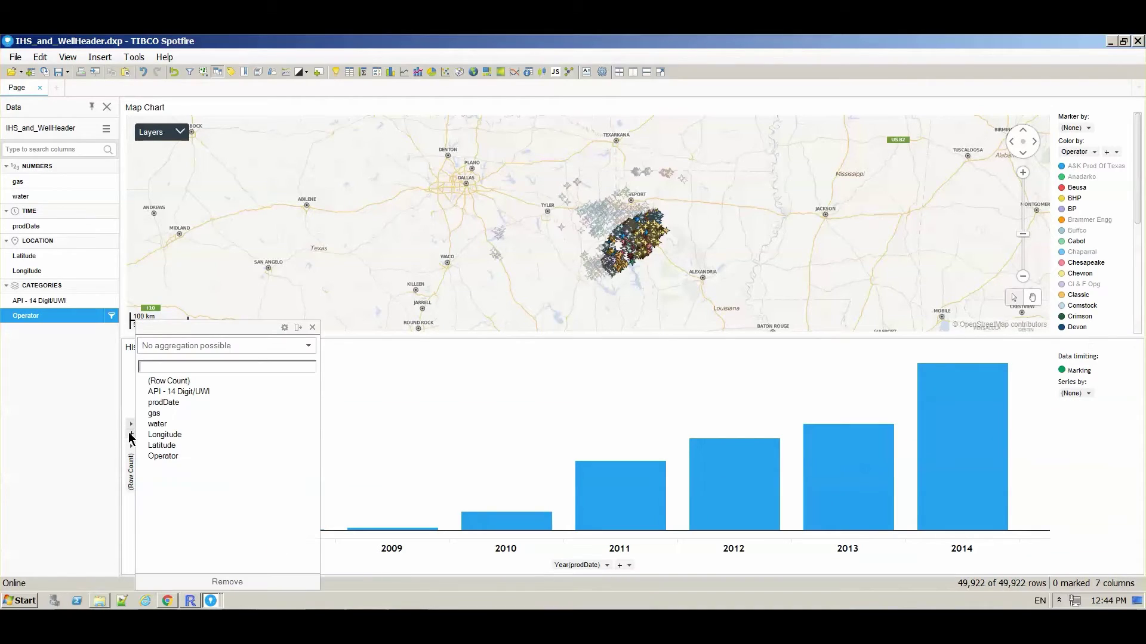
pyautogui.click(170, 411)
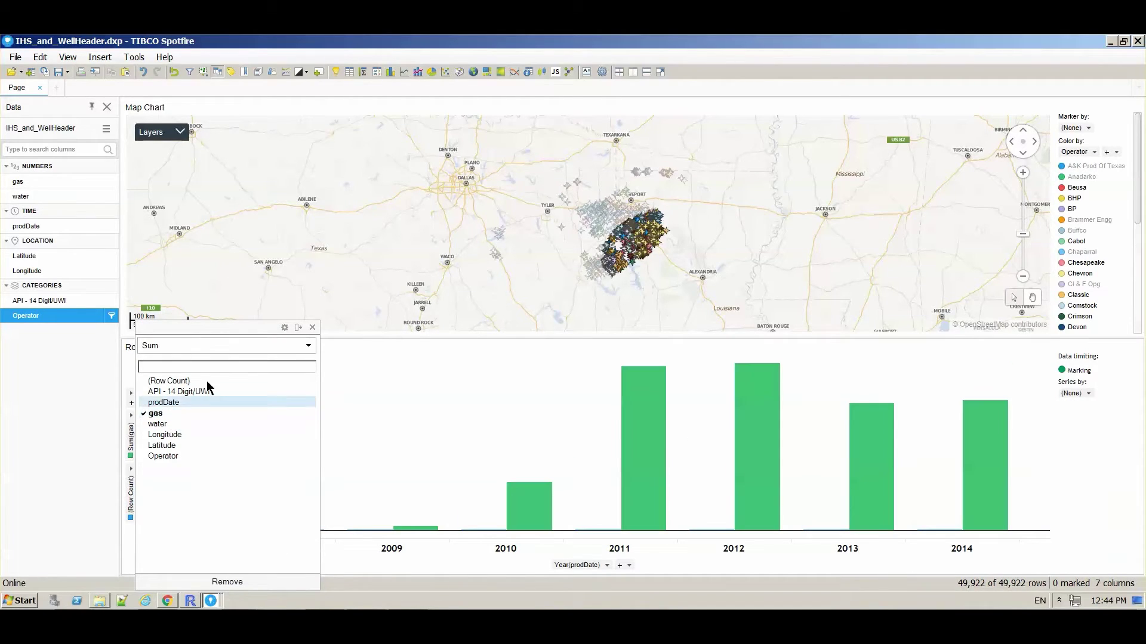
pyautogui.click(312, 328)
pyautogui.click(131, 409)
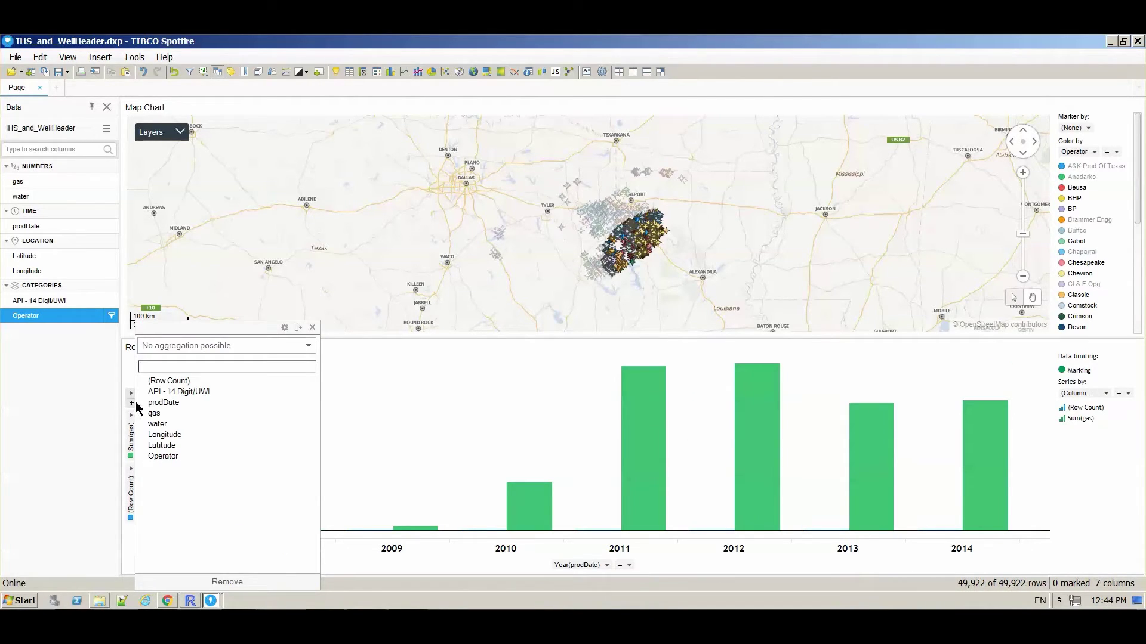
pyautogui.click(171, 426)
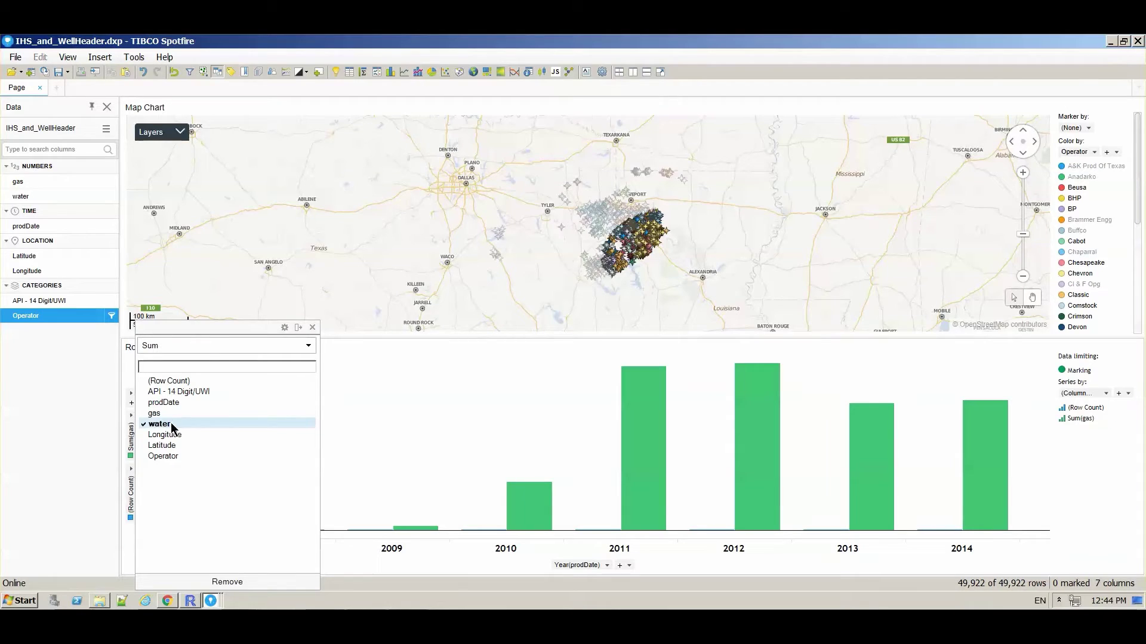
# Switch the yearly chart's Y-axis to Multiple scales in its properties
pyautogui.click(311, 328)
pyautogui.rightClick(407, 400)
pyautogui.click(424, 582)
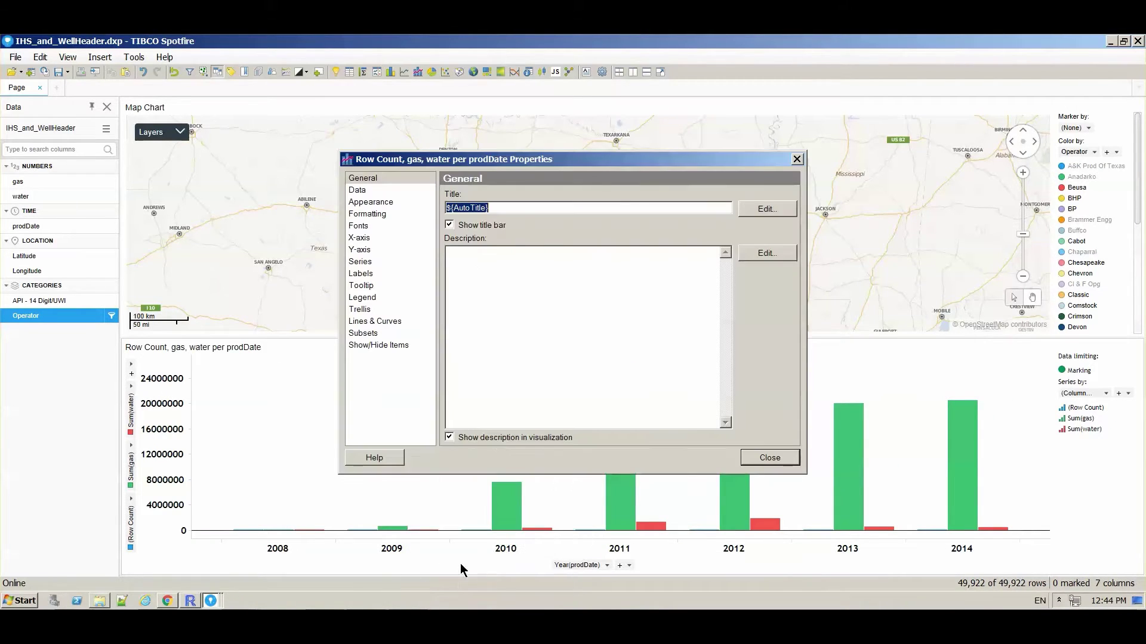
pyautogui.click(360, 249)
pyautogui.click(476, 254)
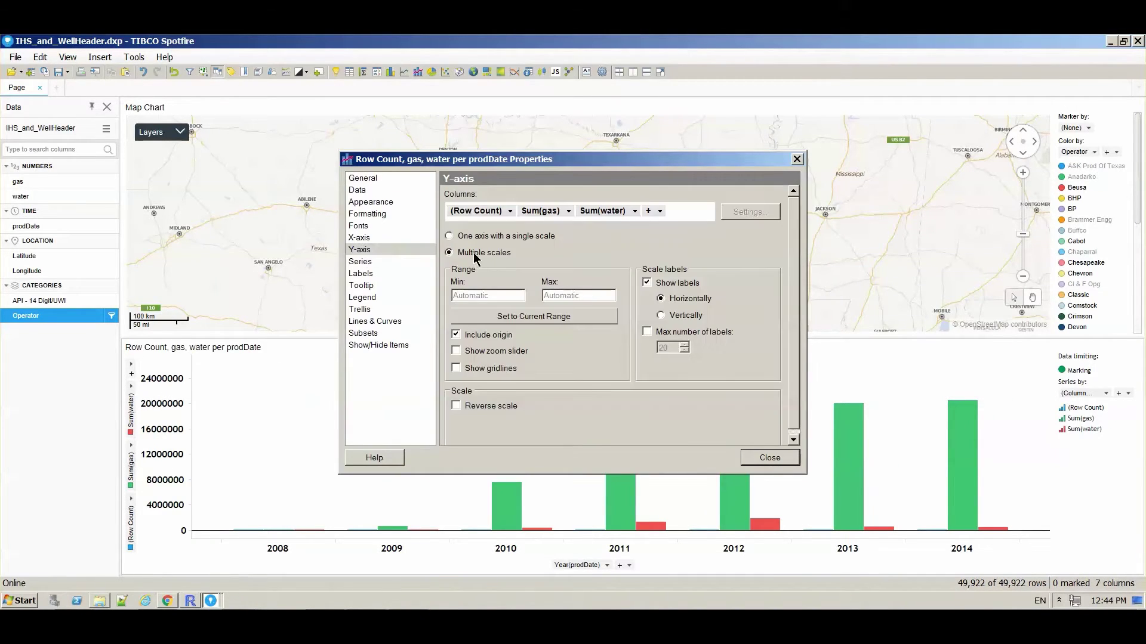
pyautogui.scroll(-2, 788, 314)
# Configure the (Row Count), Sum(gas) and Sum(water) scales, placing Sum(water) on the right Y-axis
pyautogui.click(551, 381)
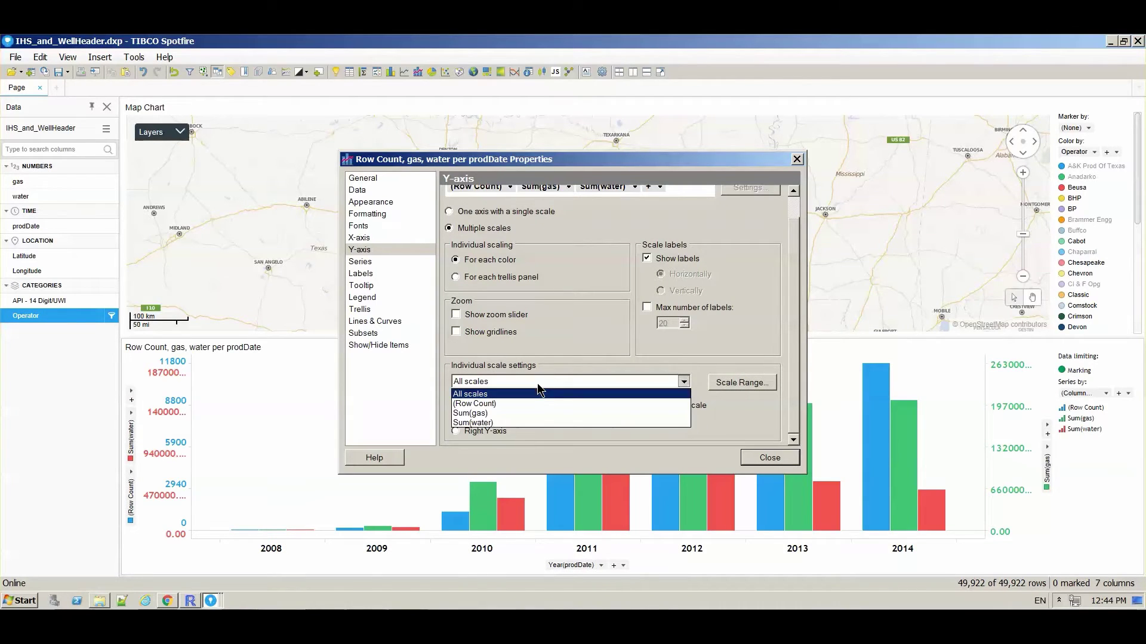
pyautogui.click(529, 403)
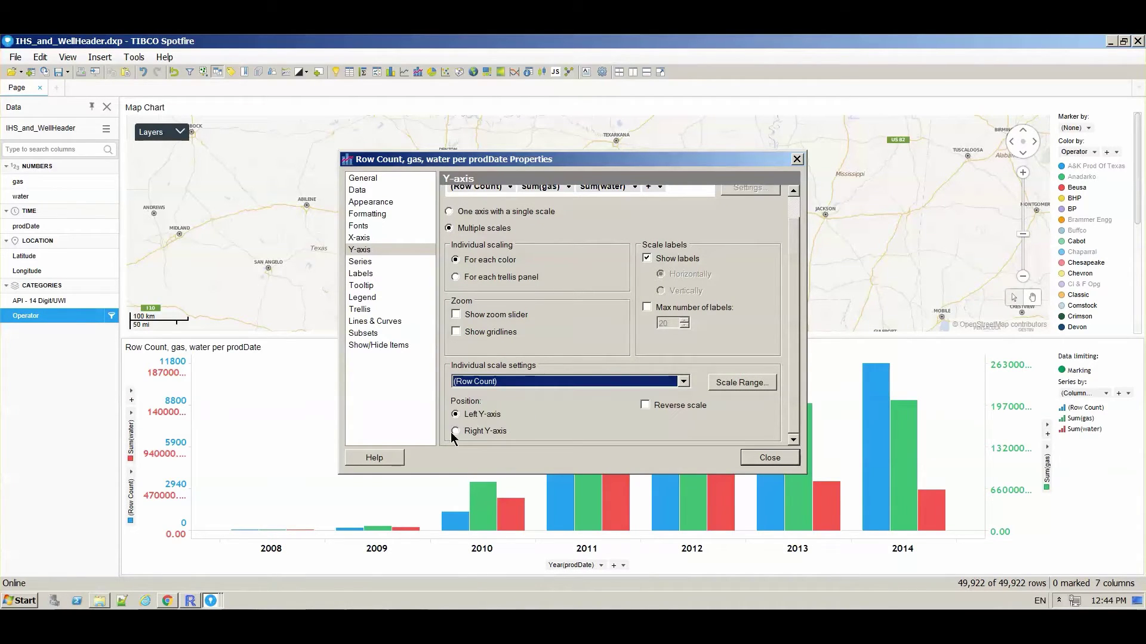
pyautogui.click(487, 383)
pyautogui.click(480, 414)
pyautogui.click(494, 382)
pyautogui.click(484, 425)
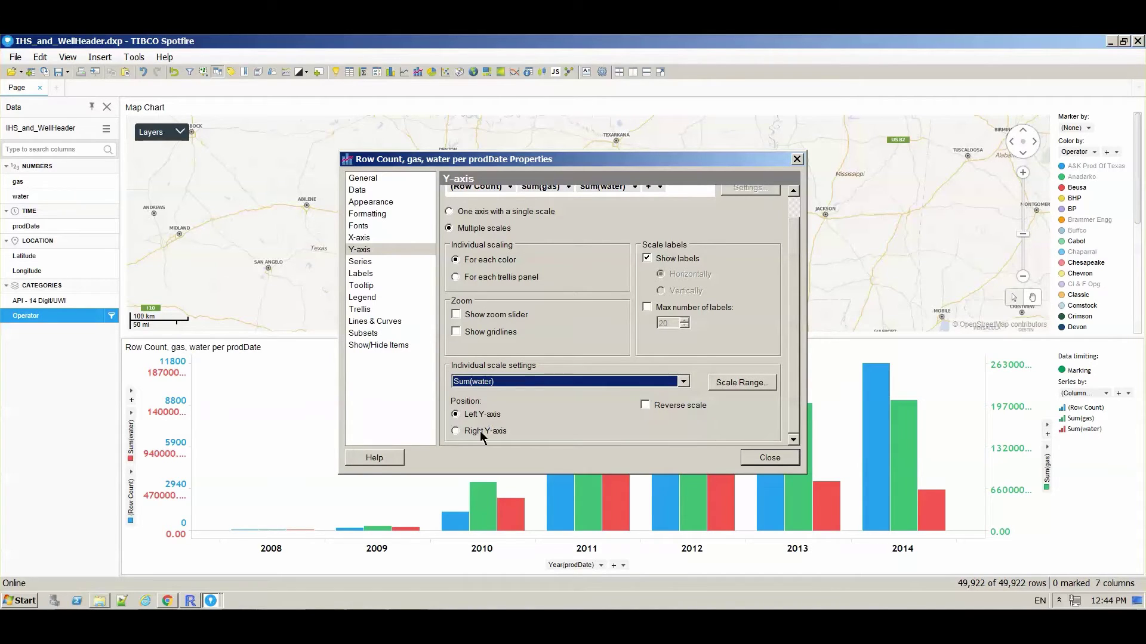
# Show the Sum(gas) and Sum(water) series as lines
pyautogui.click(768, 457)
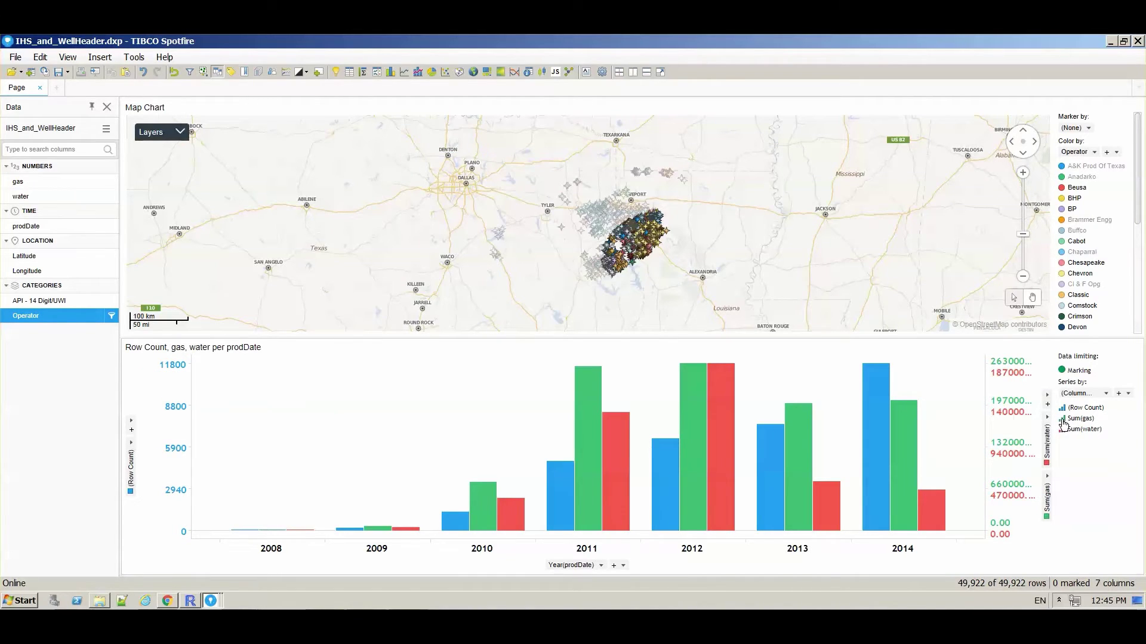
pyautogui.click(1062, 419)
pyautogui.click(1036, 439)
pyautogui.click(1060, 430)
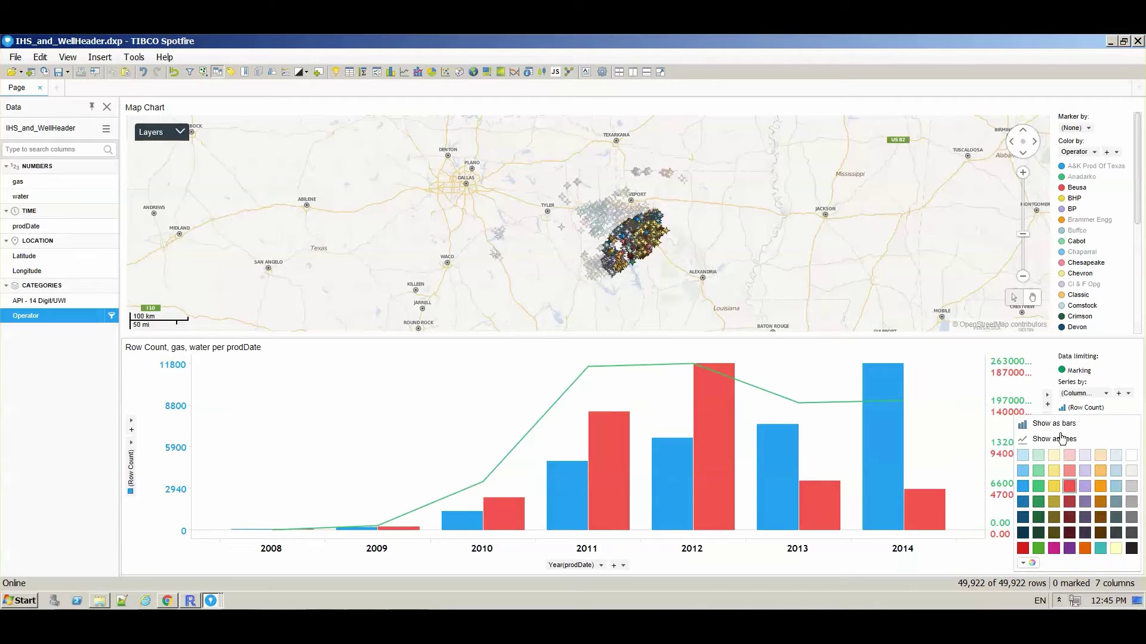
pyautogui.click(1023, 443)
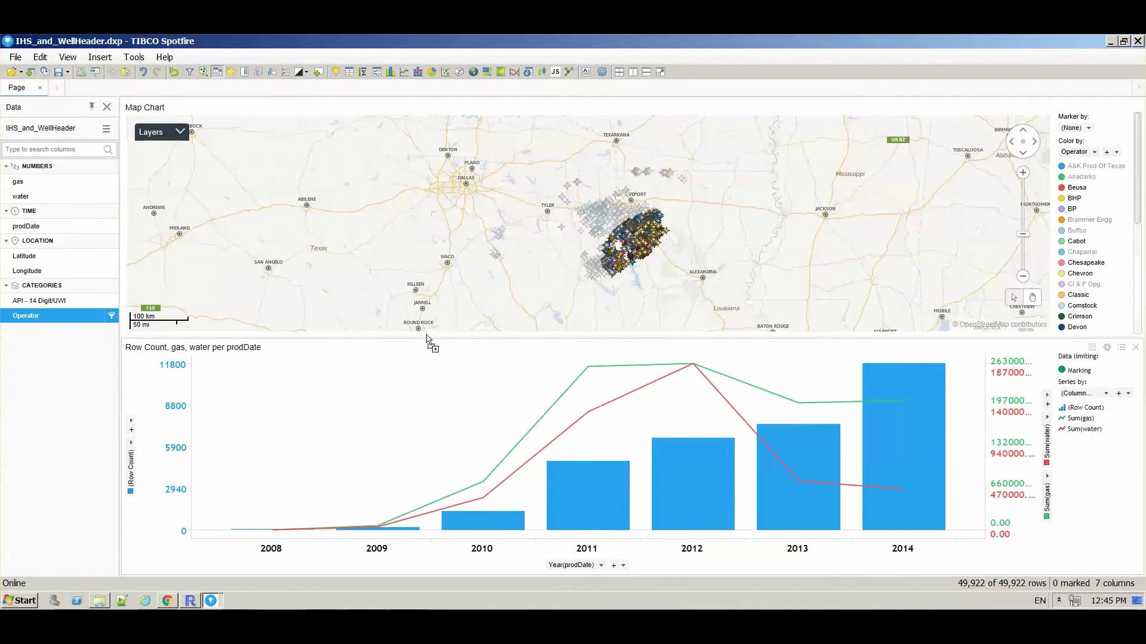
# Move the chart beside the map; colour bars yellow, gas line red, water line dark teal
pyautogui.moveTo(433, 344); pyautogui.dragTo(855, 235)
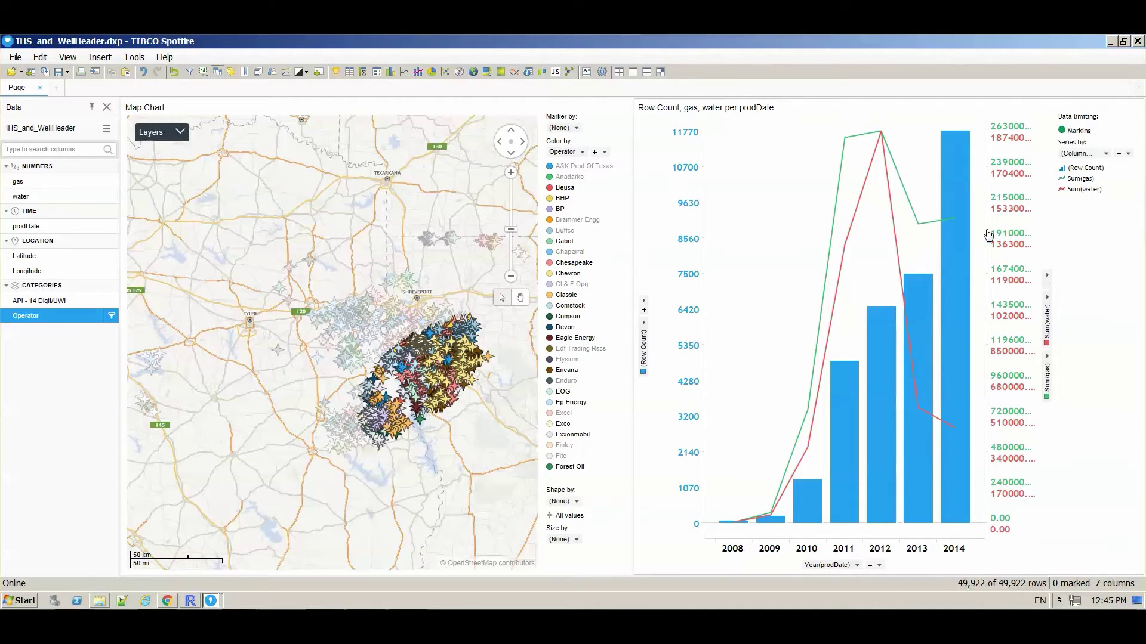
pyautogui.click(1062, 169)
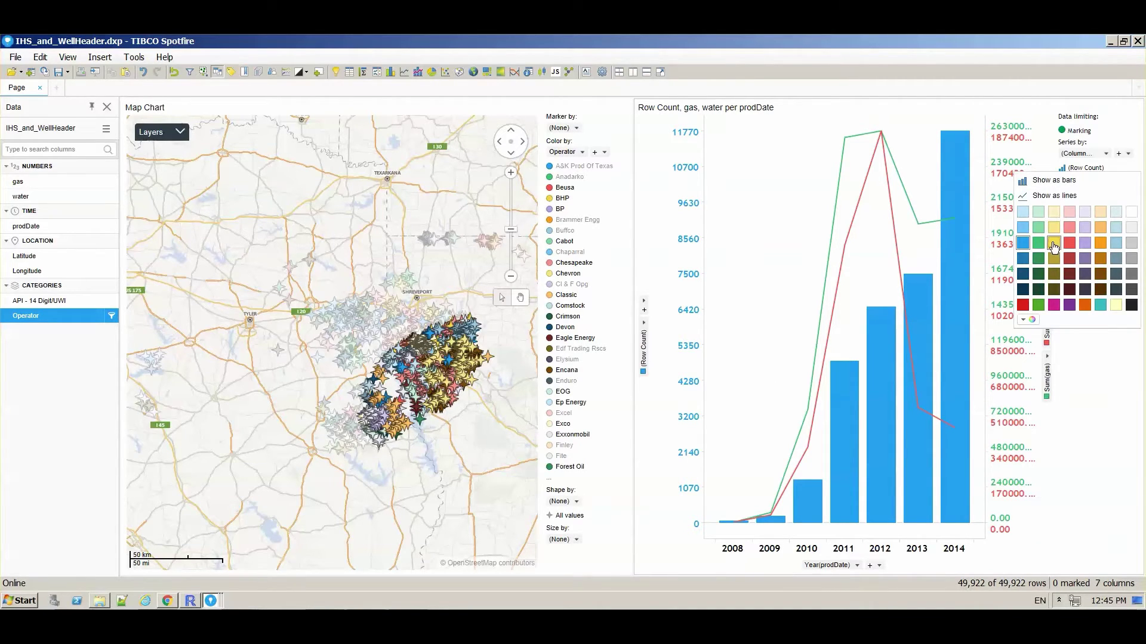
pyautogui.click(1054, 244)
pyautogui.click(1062, 182)
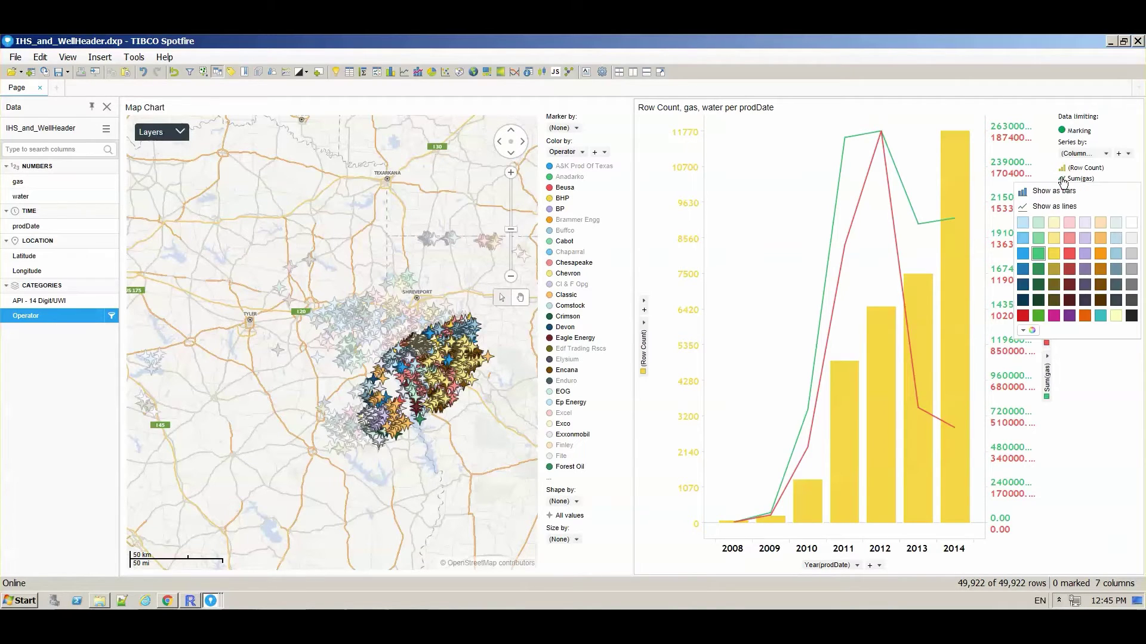
pyautogui.click(1021, 323)
pyautogui.click(1062, 190)
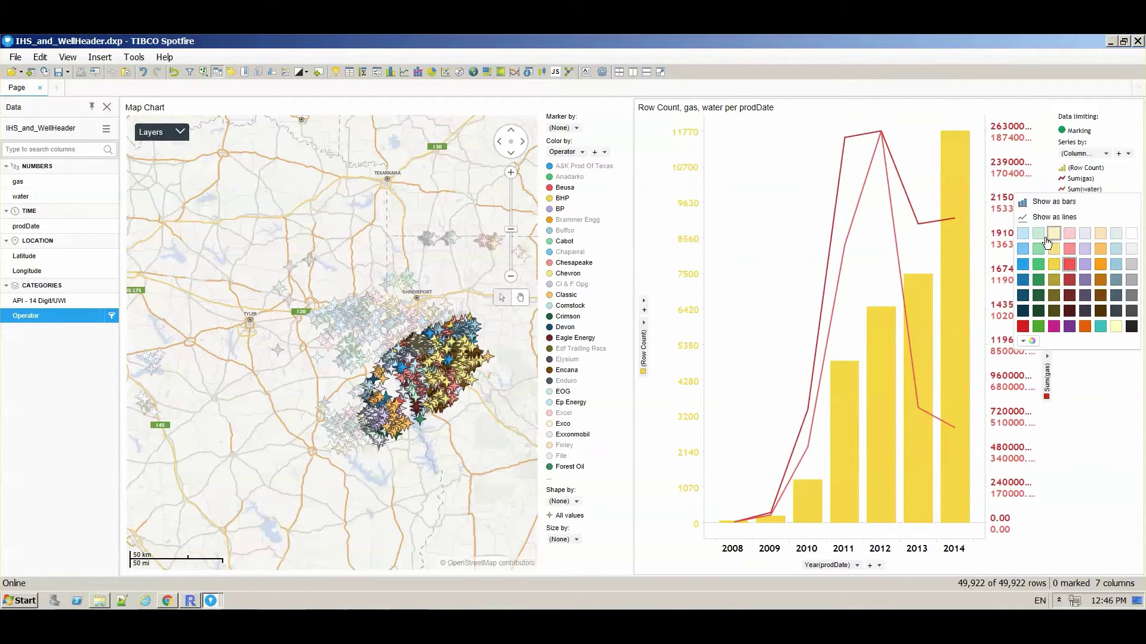
pyautogui.click(1023, 295)
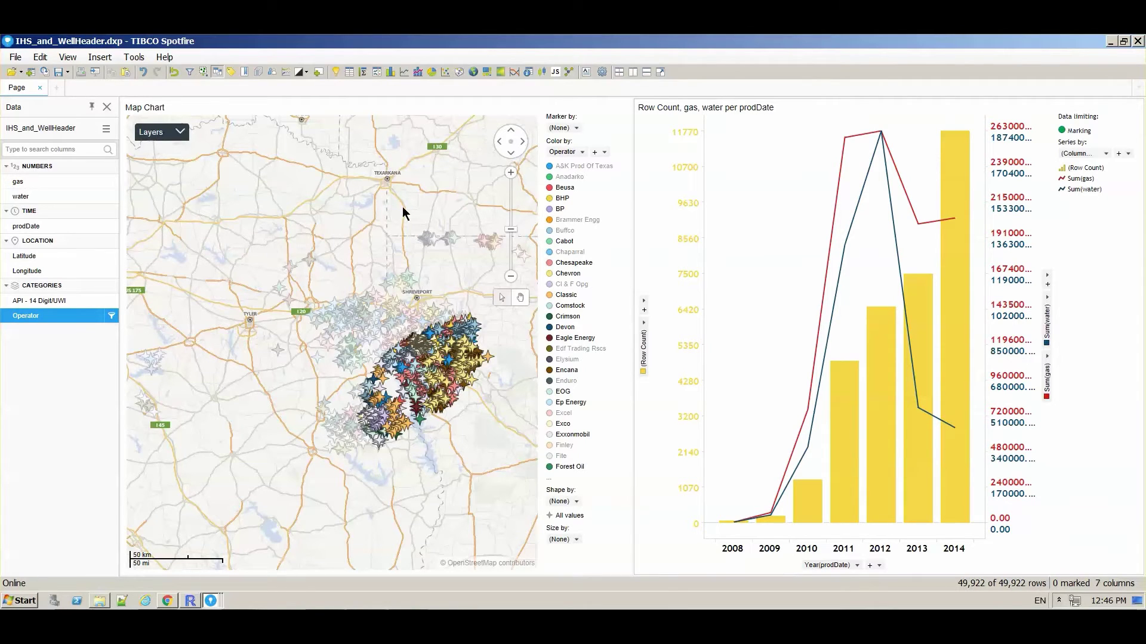
# Add the recommended gas per Operator bar chart after selecting the gas and Operator columns
pyautogui.click(335, 72)
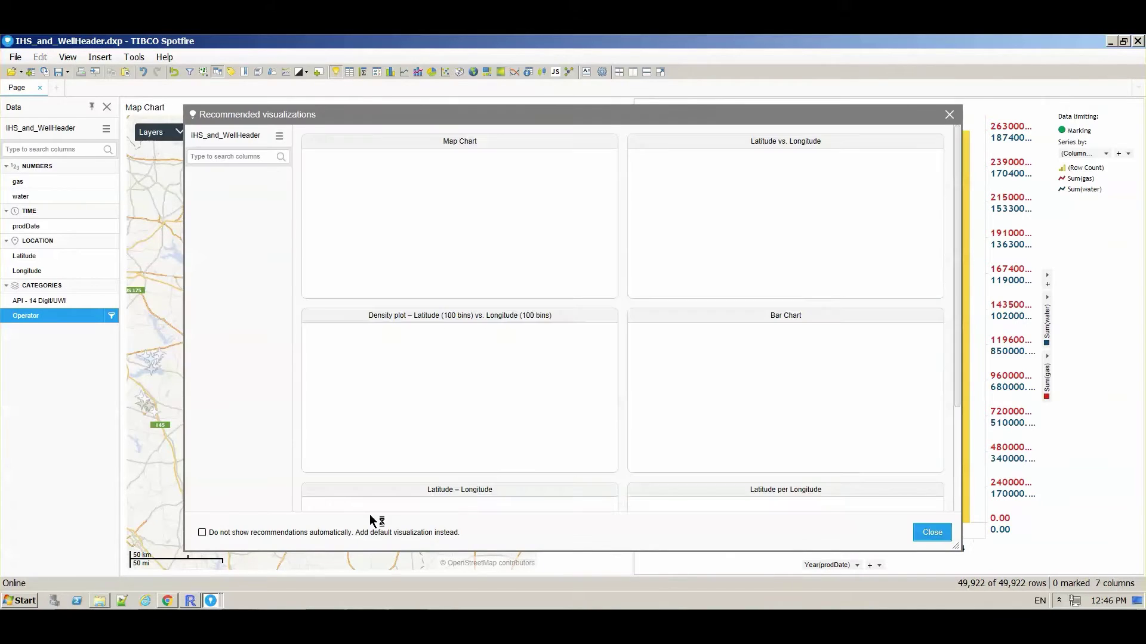
pyautogui.click(254, 467)
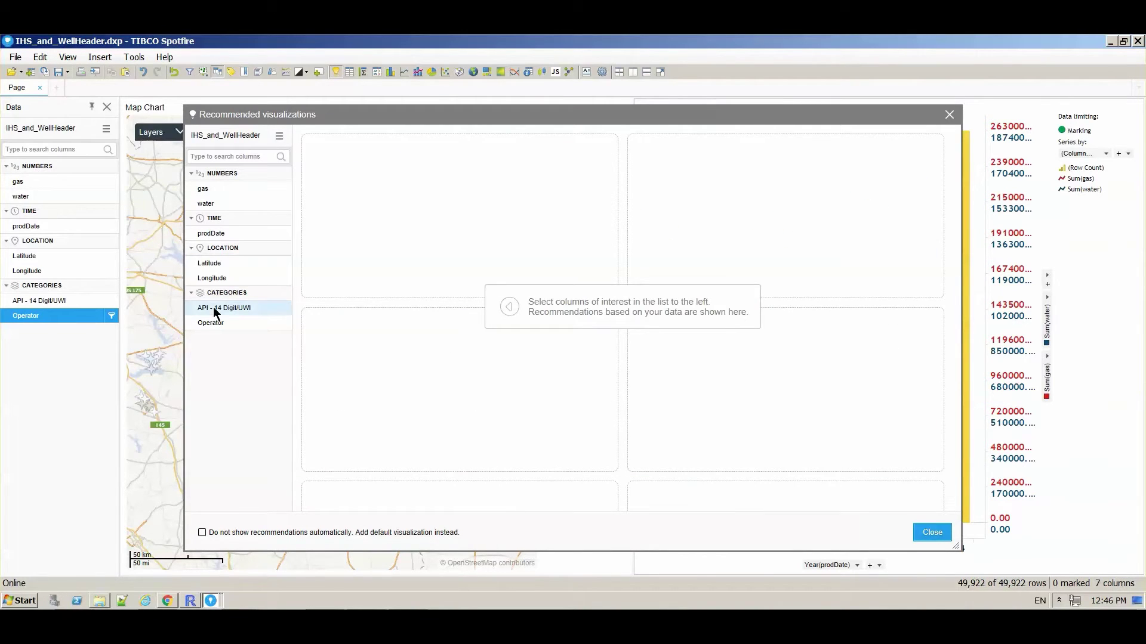
pyautogui.click(202, 189)
pyautogui.click(231, 324)
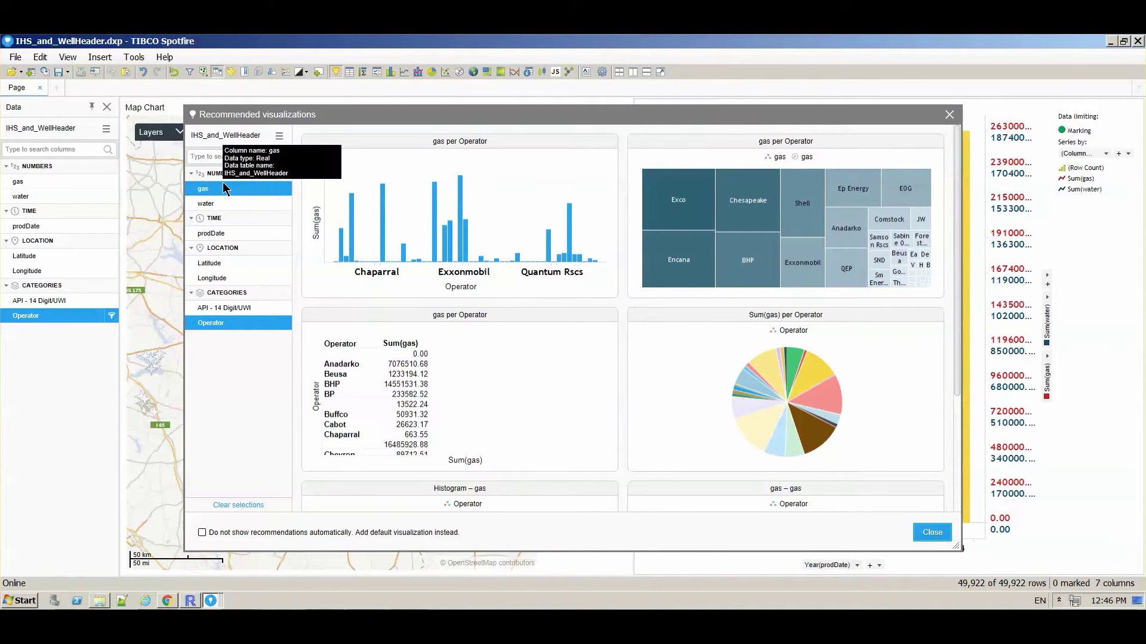
pyautogui.moveTo(459, 215)
pyautogui.click(476, 221)
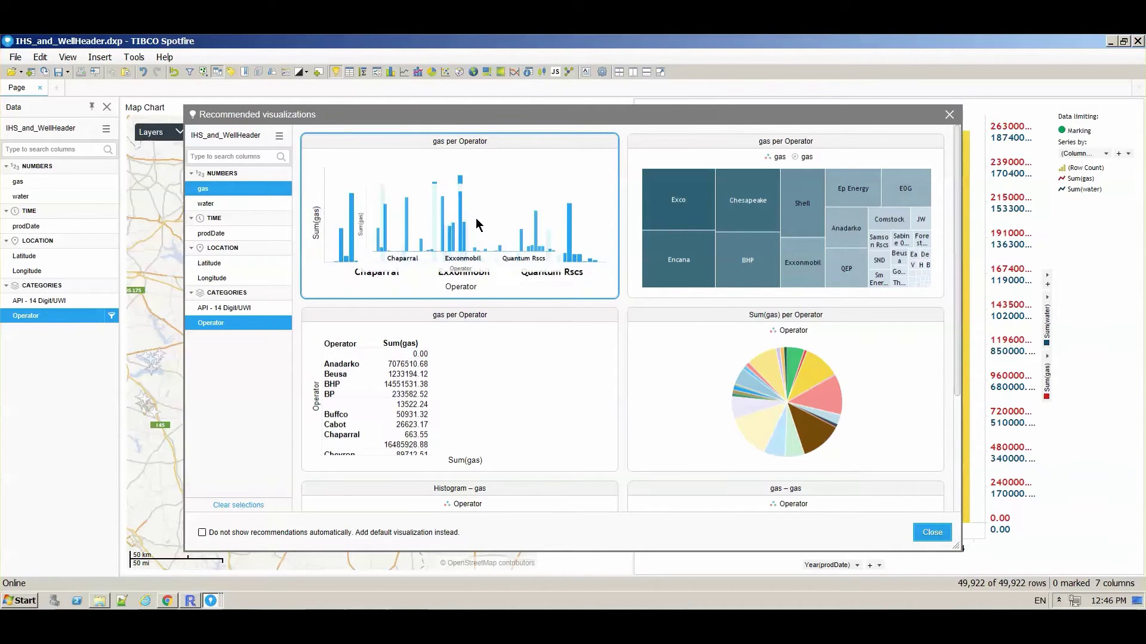
# Clear marking, enlarge the operator axis with vertical labels, and sort bars by gas value
pyautogui.click(932, 531)
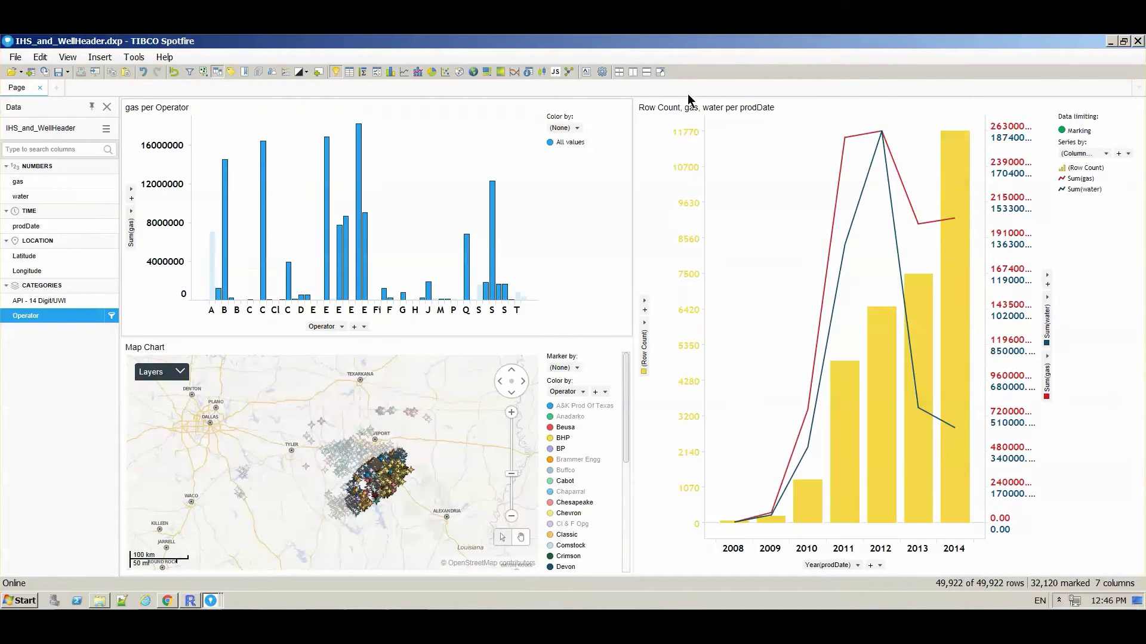
pyautogui.click(658, 280)
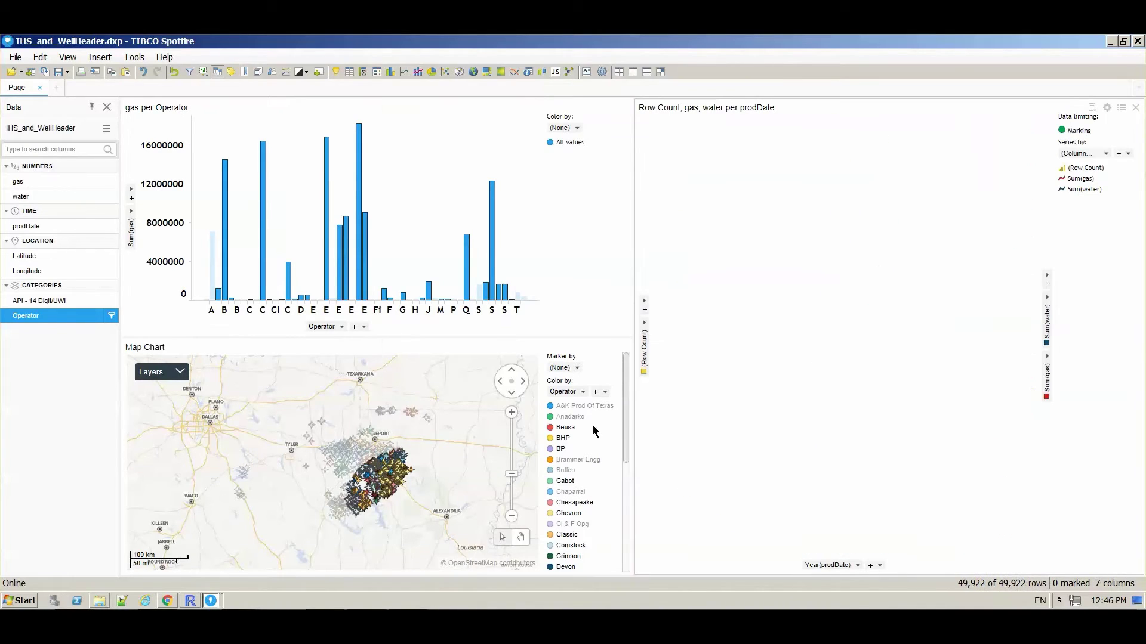
pyautogui.moveTo(597, 303); pyautogui.dragTo(597, 244)
pyautogui.rightClick(597, 264)
pyautogui.click(628, 395)
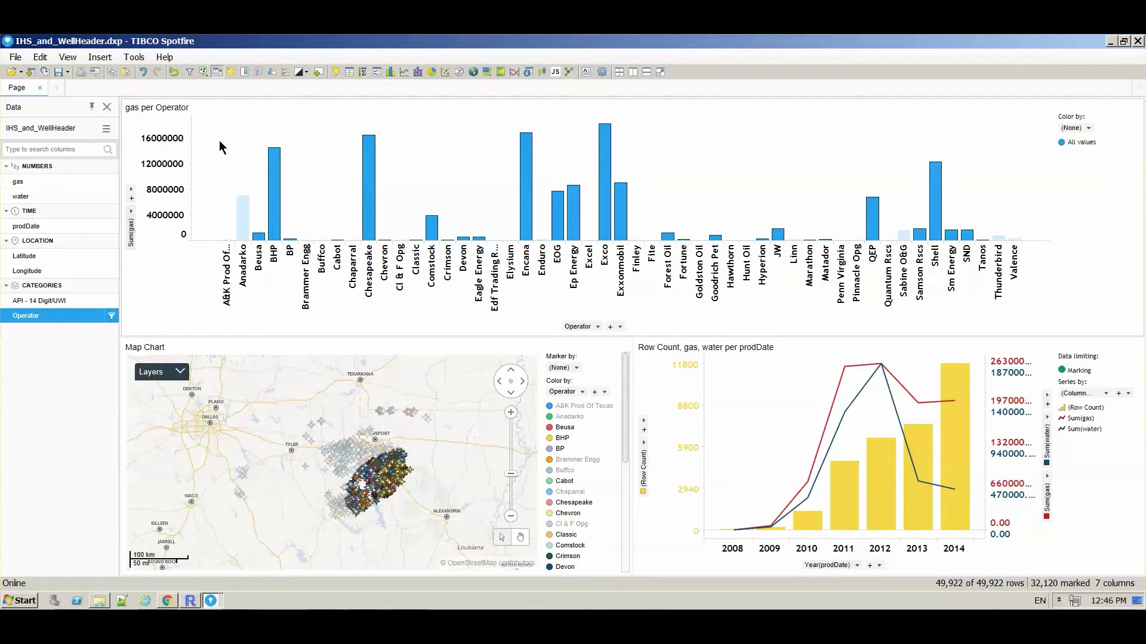
pyautogui.rightClick(327, 143)
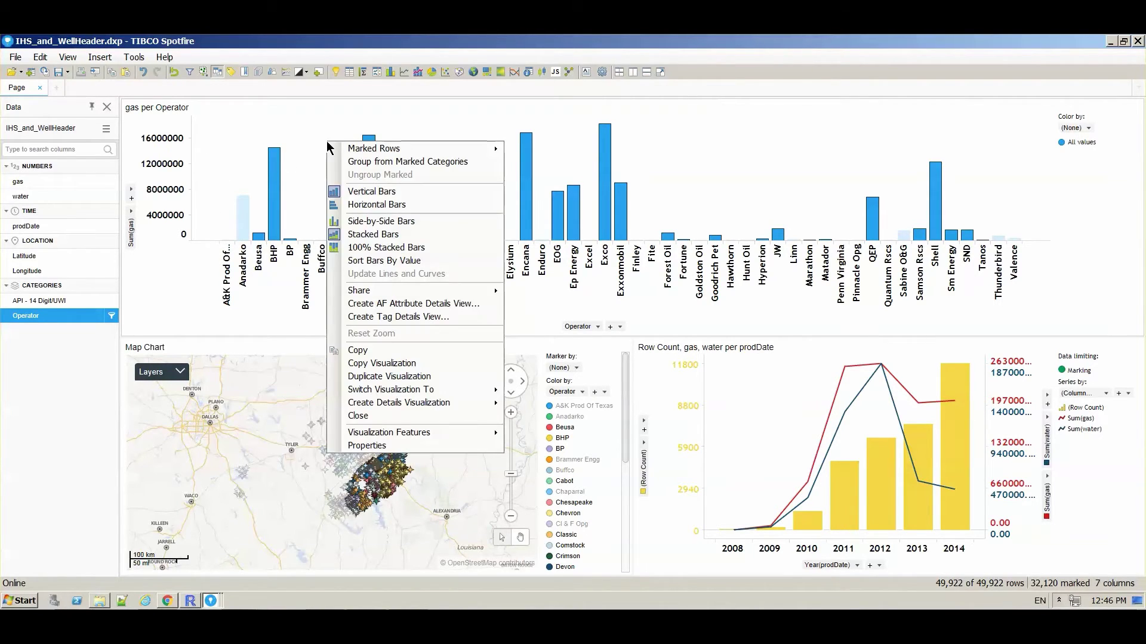
pyautogui.click(384, 260)
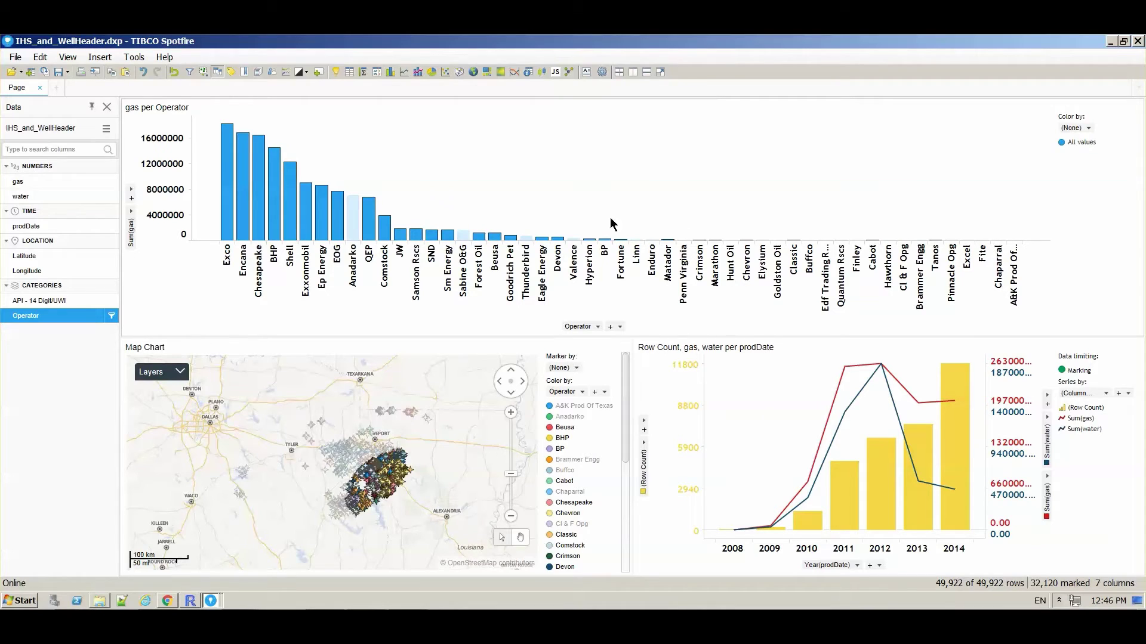
# Group the operators from Eagle Energy onward into an 'Other' bar, then swap the bar chart and map
pyautogui.moveTo(548, 181); pyautogui.dragTo(1061, 286)
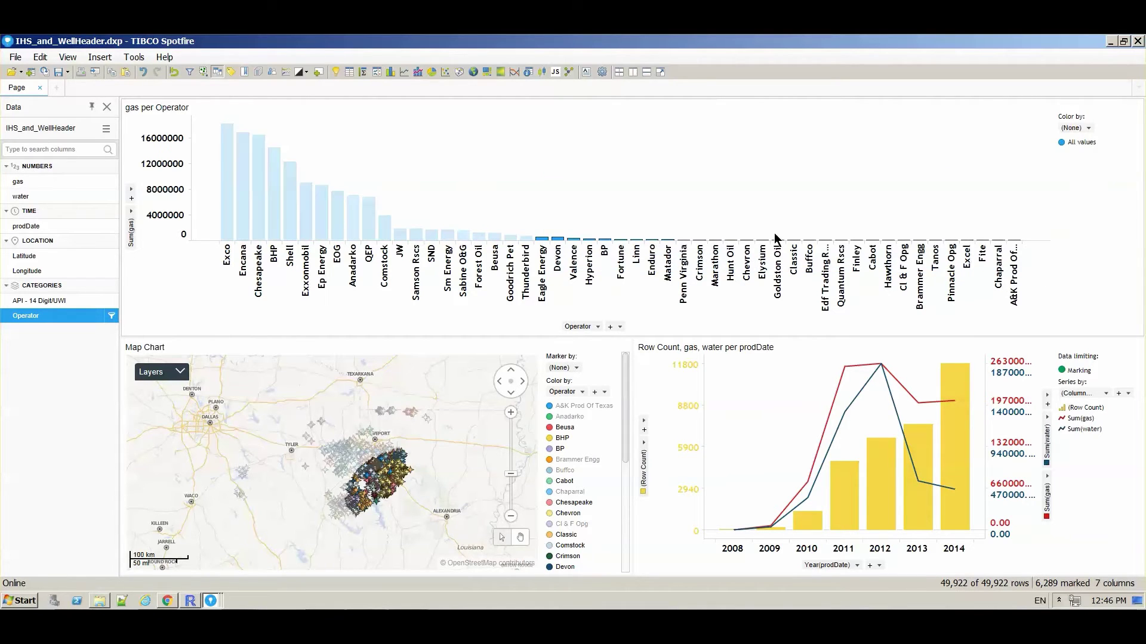
pyautogui.rightClick(557, 244)
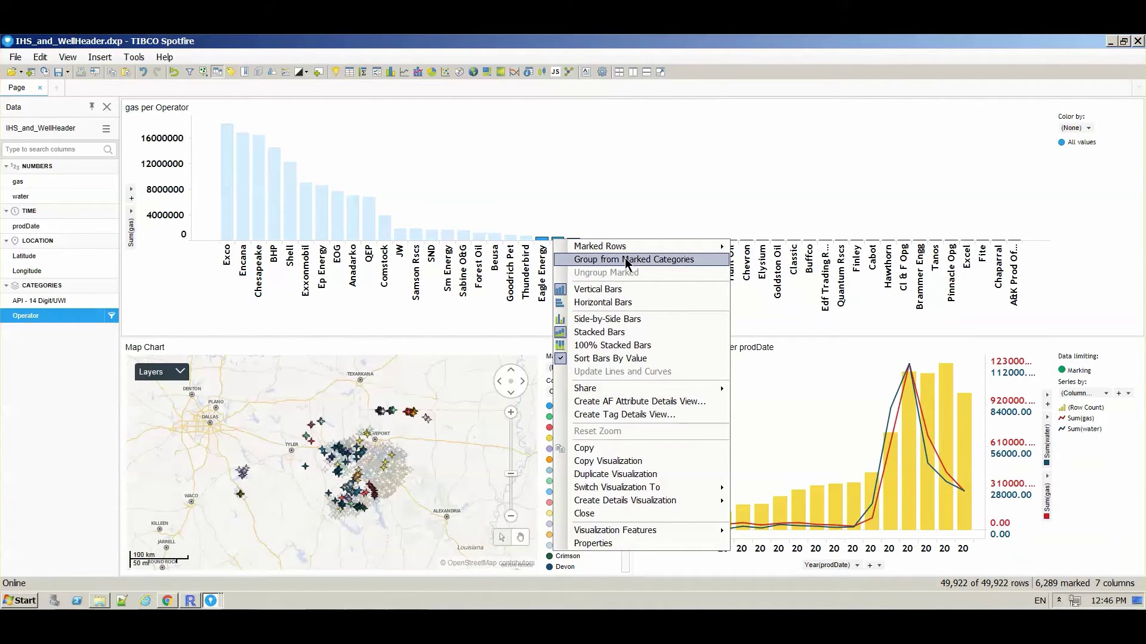
pyautogui.click(629, 257)
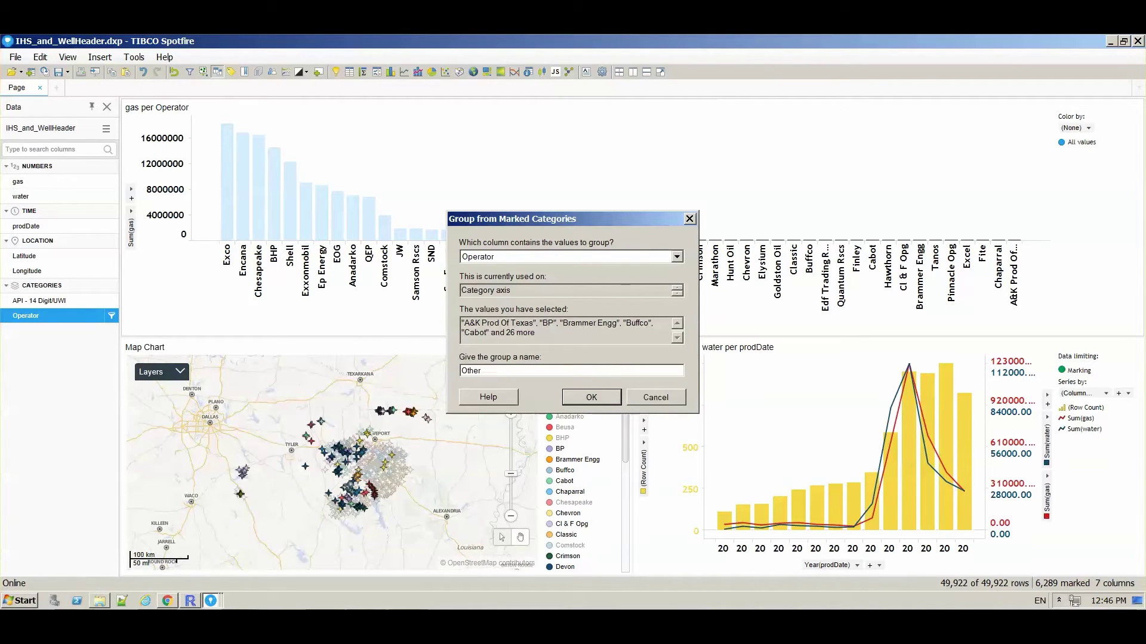
pyautogui.click(583, 401)
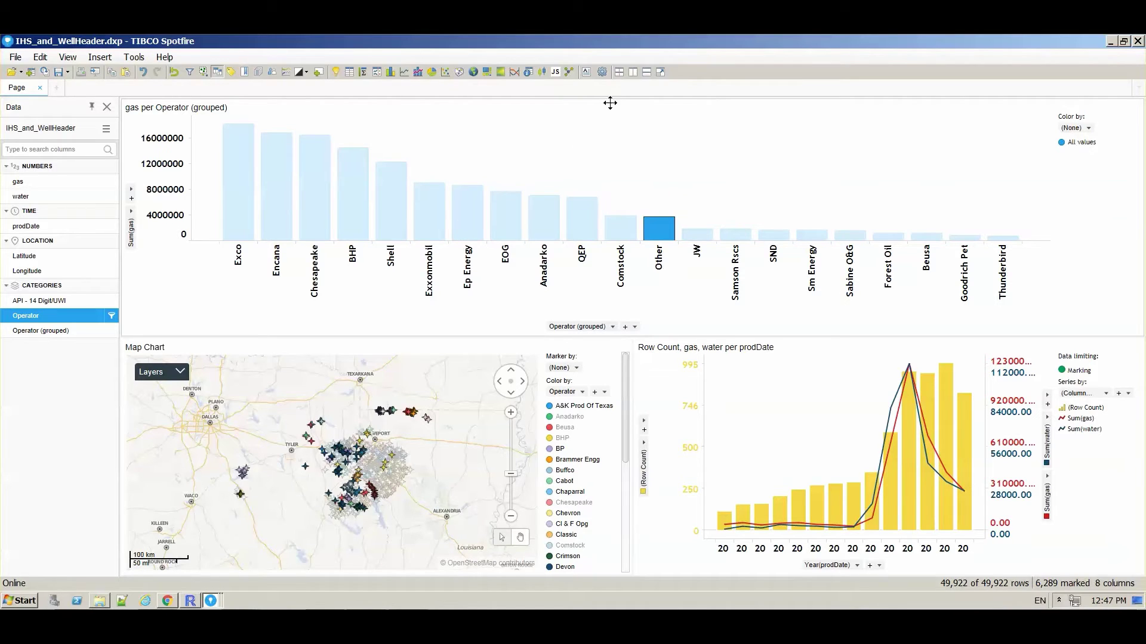
pyautogui.moveTo(610, 104); pyautogui.dragTo(845, 349)
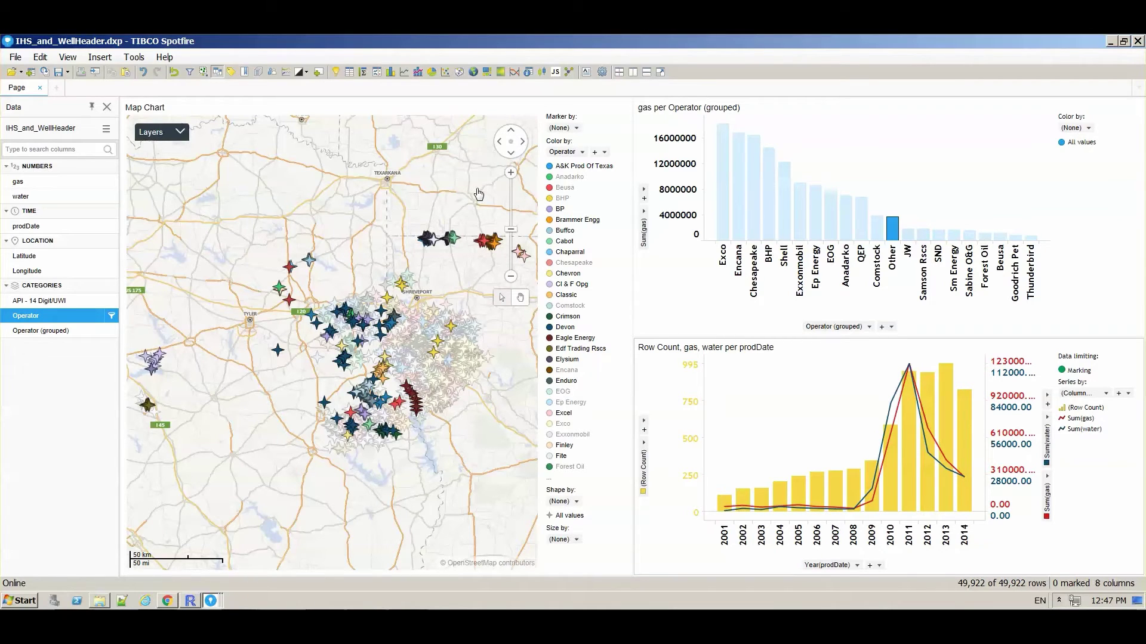
# Add an operator graphical table and replace its Sparkline column with a Calculated Value column
pyautogui.click(377, 72)
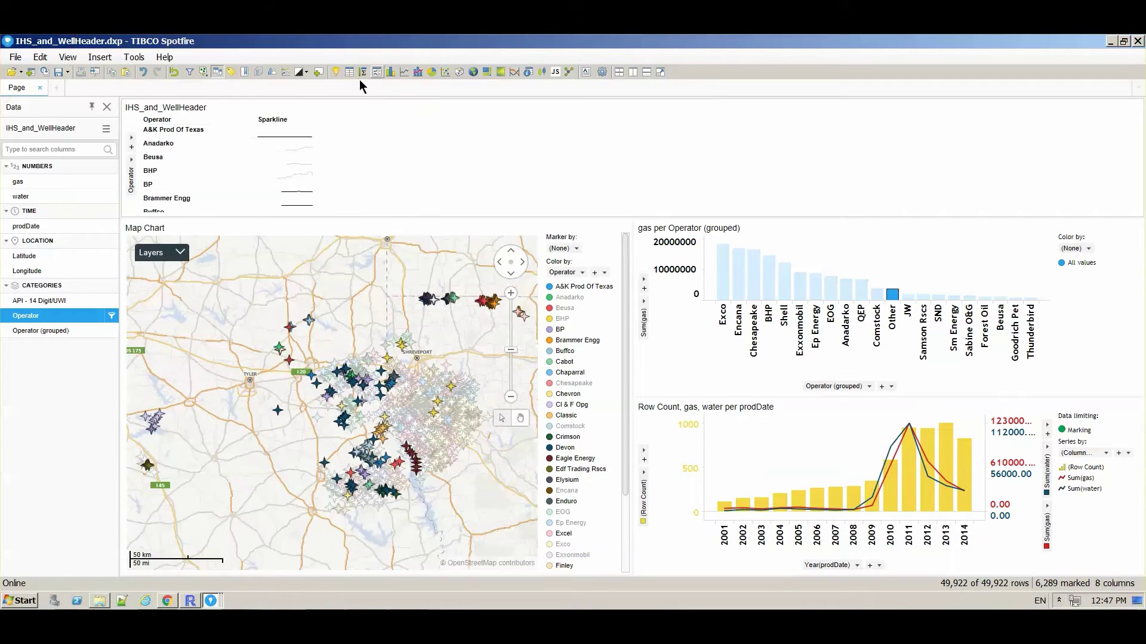
pyautogui.rightClick(260, 171)
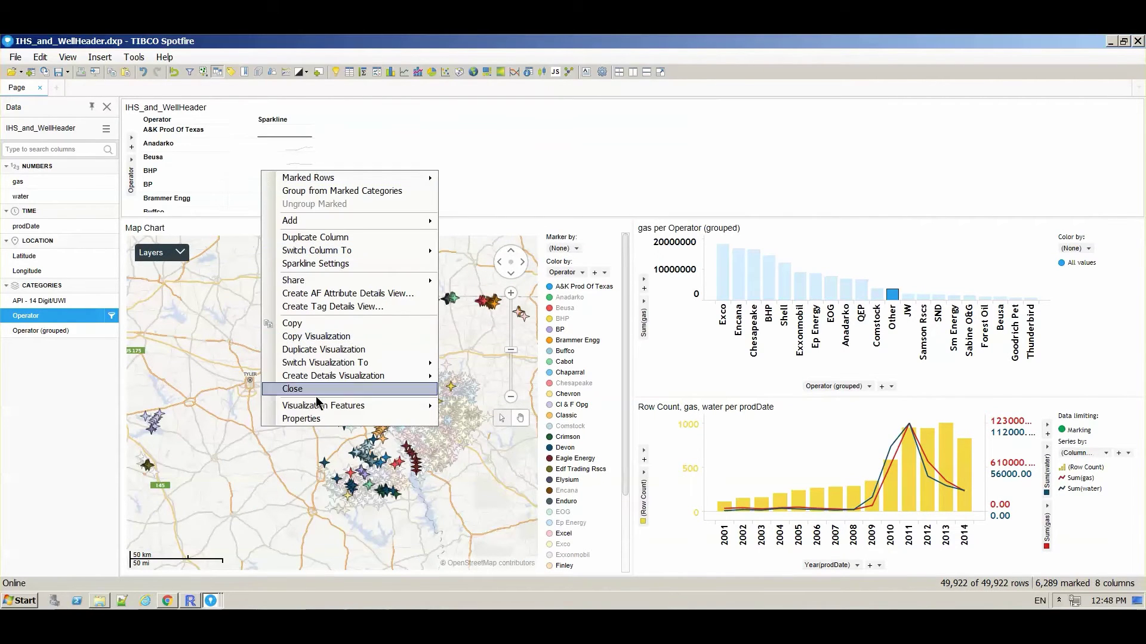
pyautogui.click(323, 421)
pyautogui.click(361, 227)
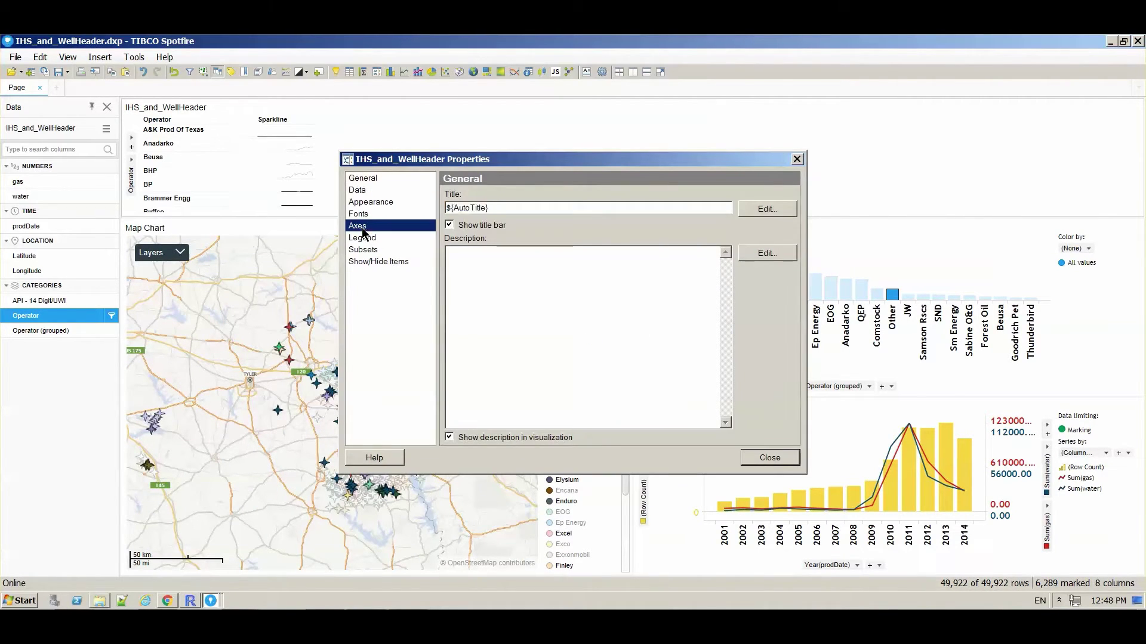
pyautogui.click(504, 264)
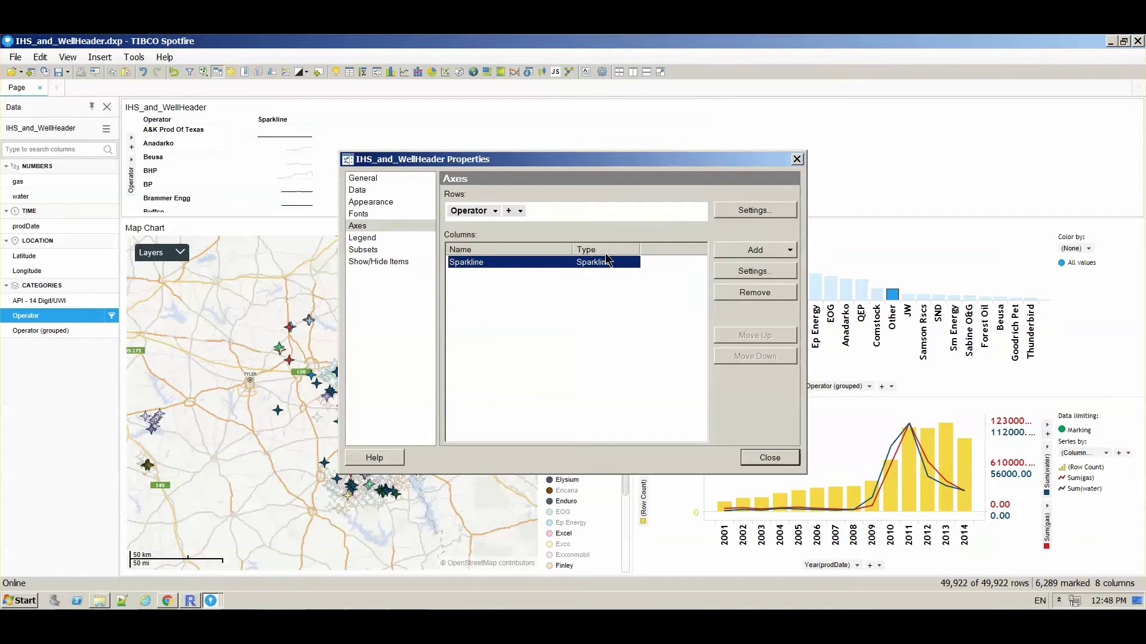
pyautogui.click(731, 291)
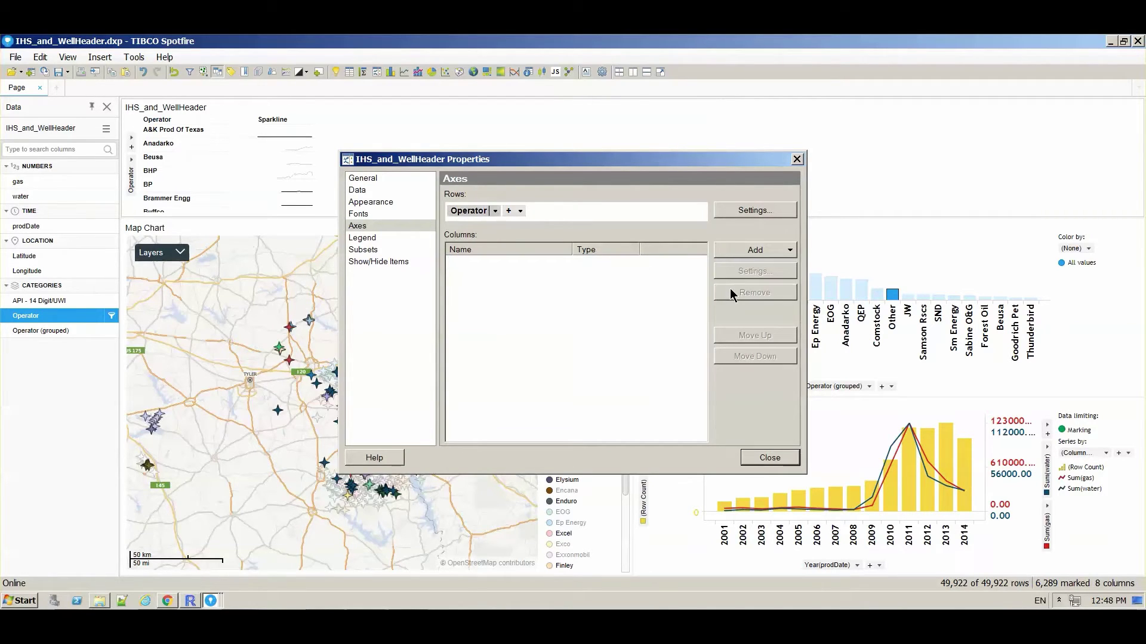
pyautogui.click(746, 252)
pyautogui.click(743, 280)
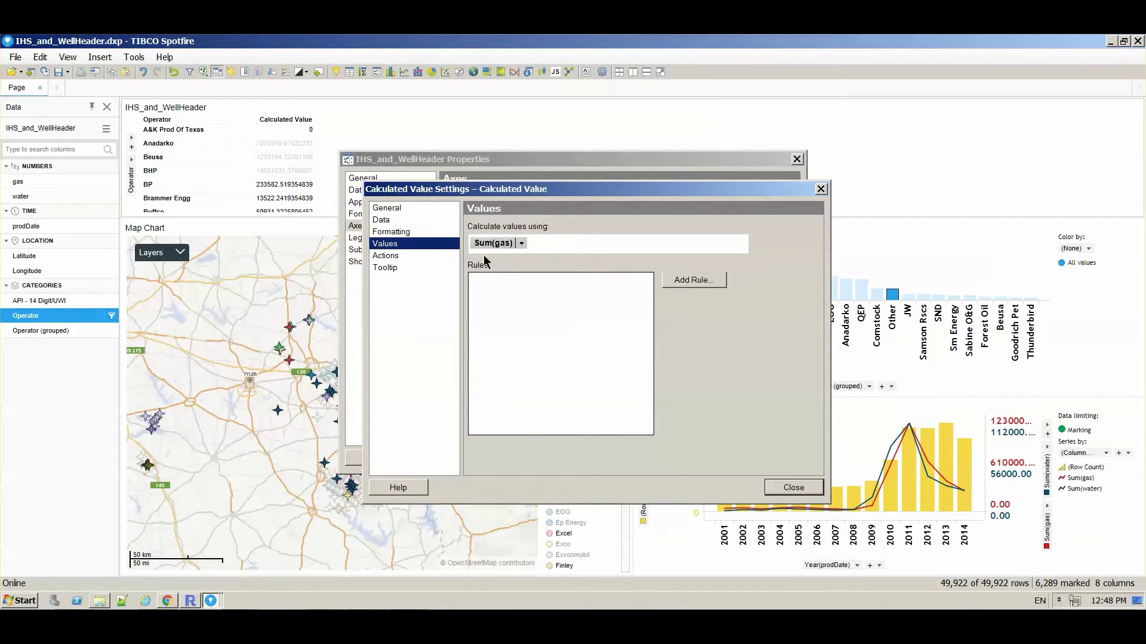
# Format the calculated values as numbers with 0 decimals in short number format
pyautogui.click(399, 233)
pyautogui.click(485, 360)
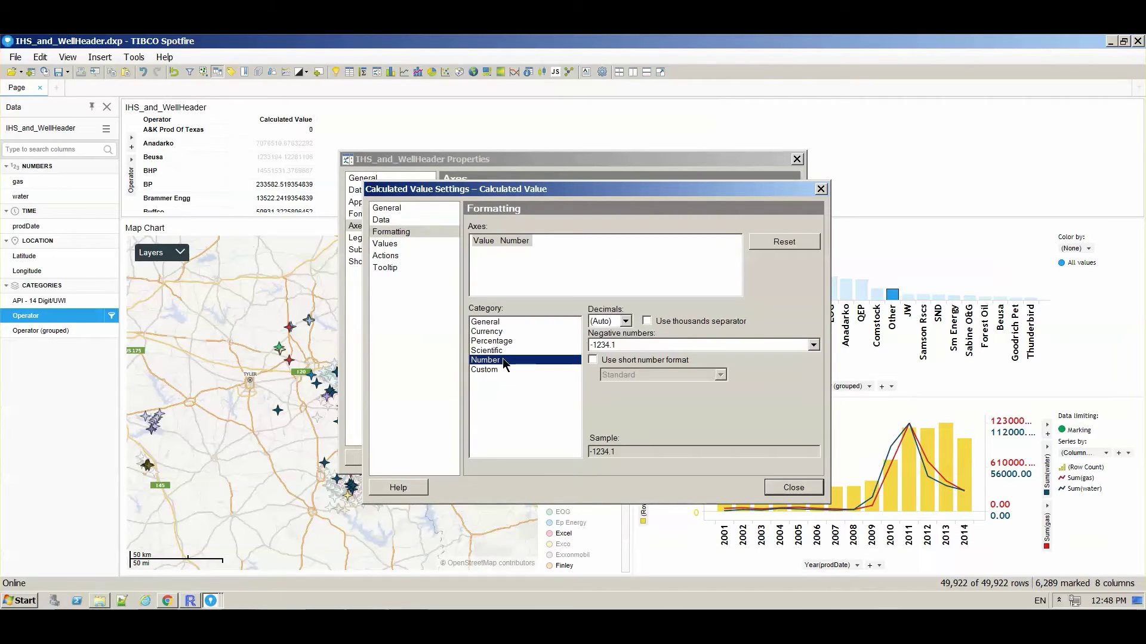
pyautogui.click(605, 320)
pyautogui.click(602, 335)
pyautogui.click(592, 361)
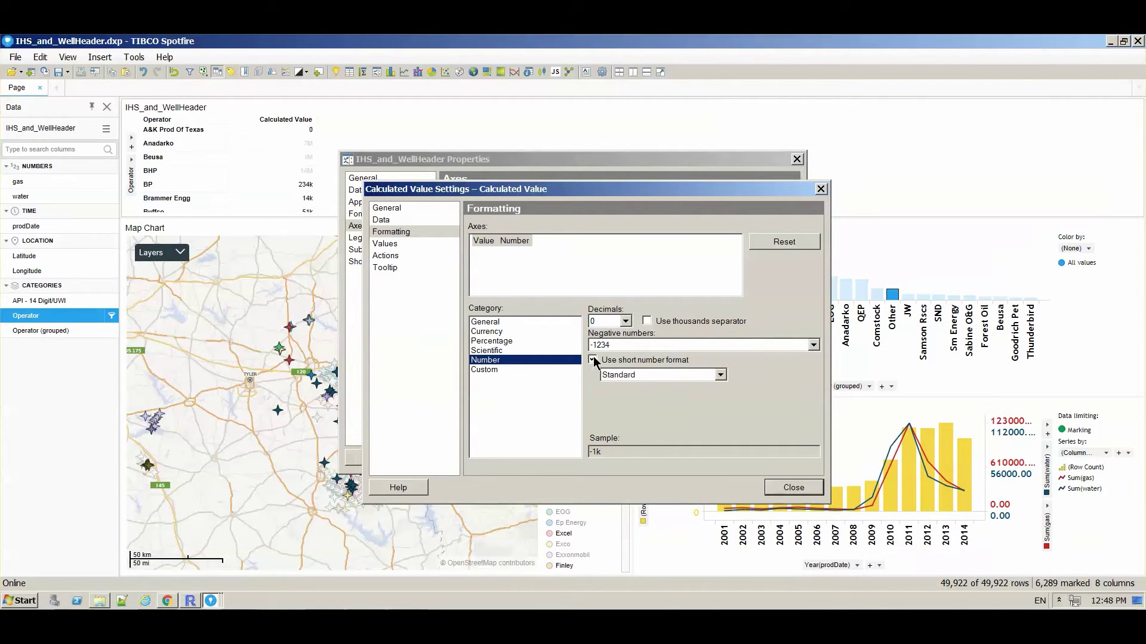
# Add an Icon column whose Top rule marks the top 3 operators with a green icon
pyautogui.click(781, 487)
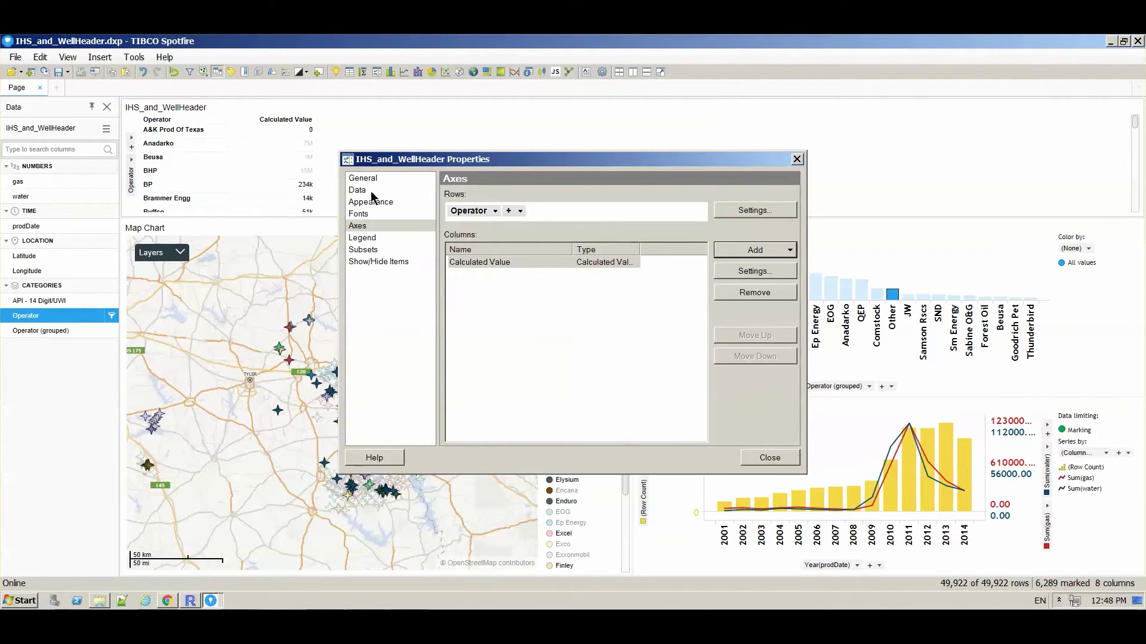
pyautogui.click(743, 252)
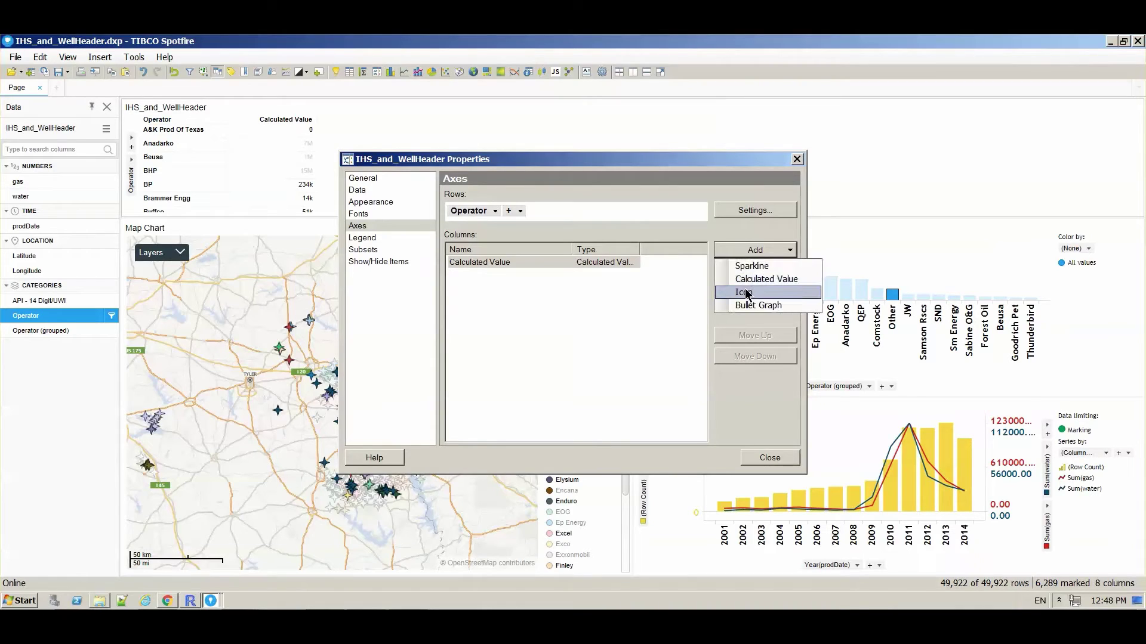
pyautogui.click(746, 293)
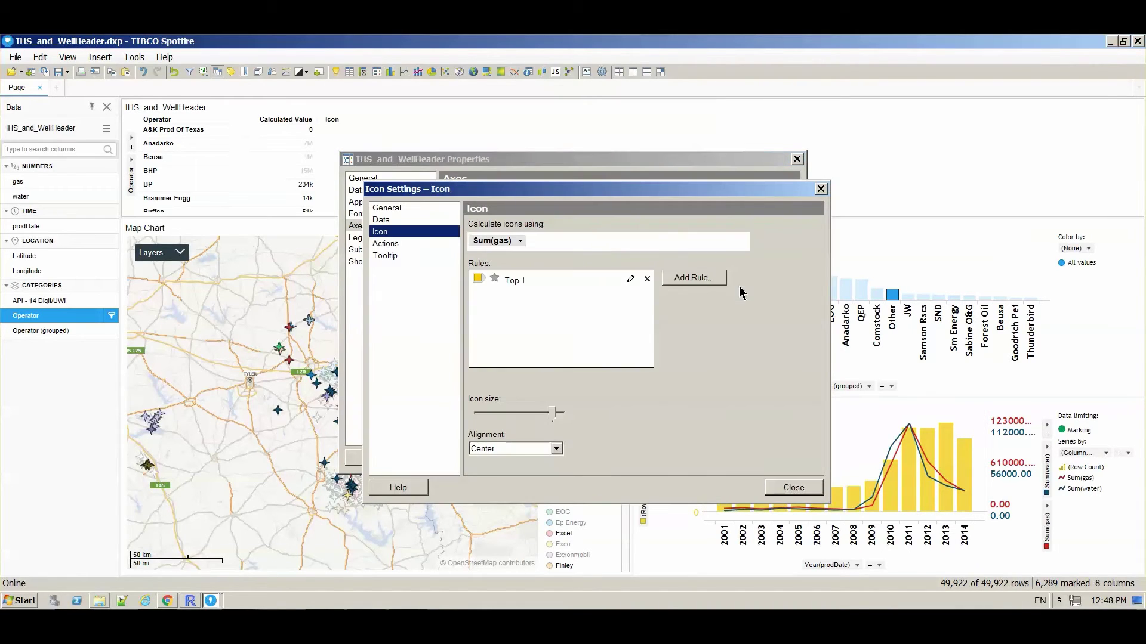
pyautogui.click(630, 282)
pyautogui.write('3')
pyautogui.click(474, 268)
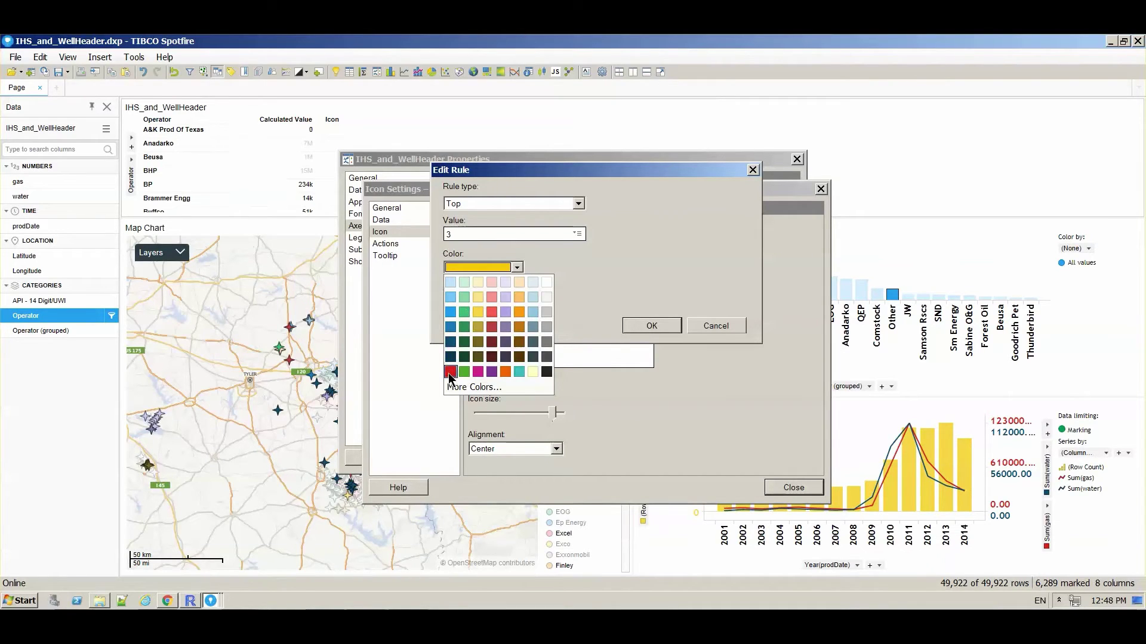
pyautogui.click(450, 372)
pyautogui.click(479, 266)
pyautogui.click(464, 373)
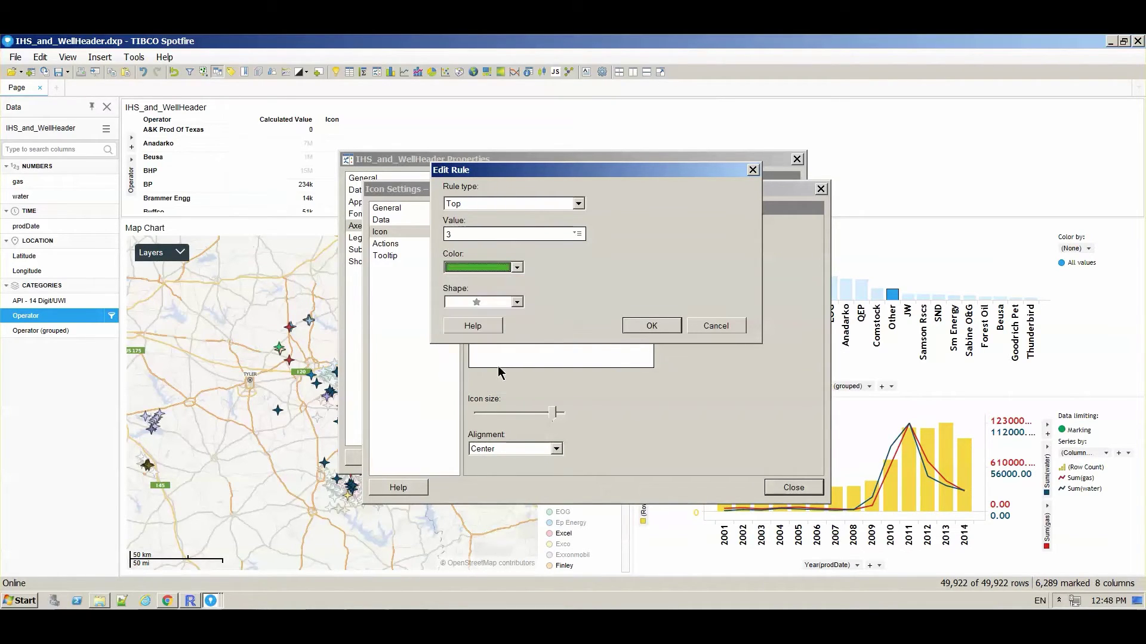
pyautogui.click(651, 325)
pyautogui.click(791, 488)
pyautogui.click(770, 459)
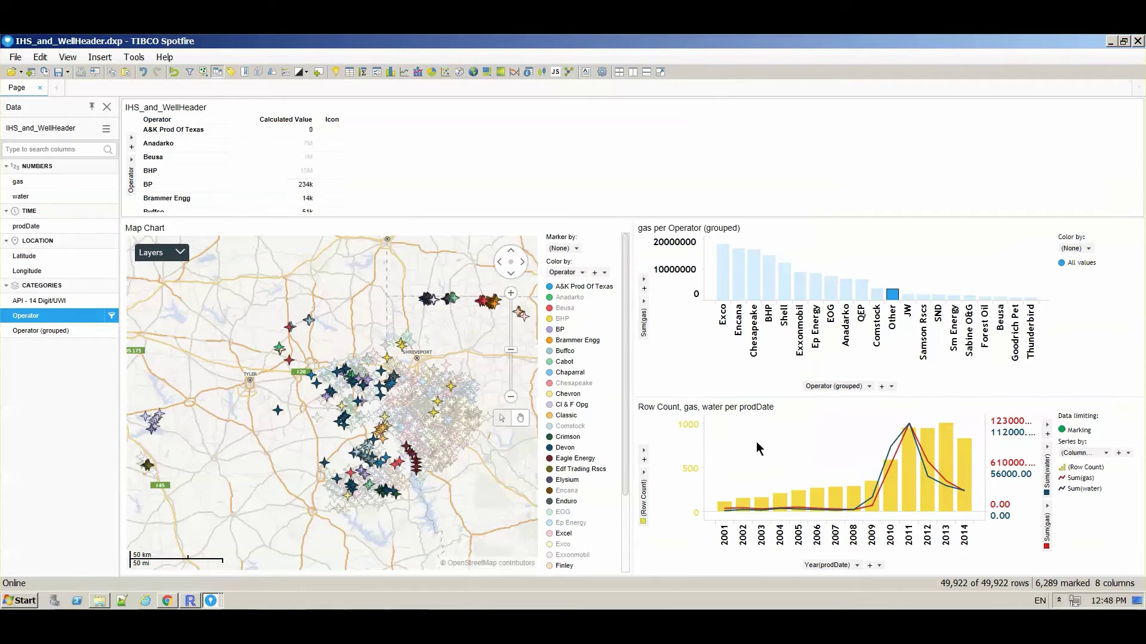
# Sort the operator table by Calculated Value descending and place it beside the gas bar chart
pyautogui.click(331, 120)
pyautogui.click(408, 166)
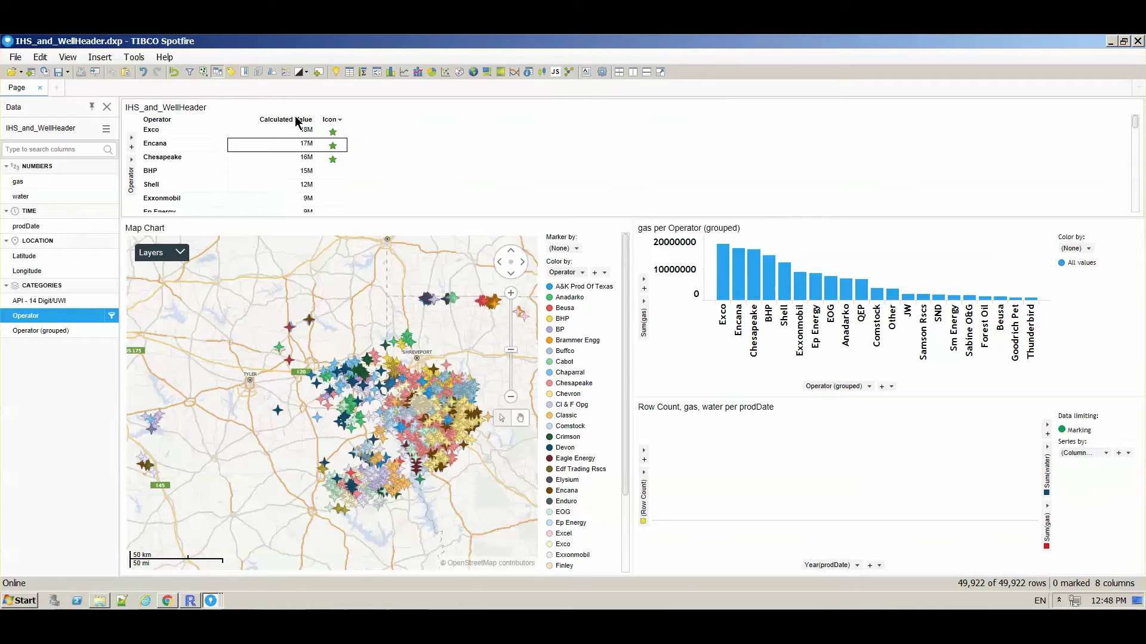
pyautogui.moveTo(706, 302); pyautogui.dragTo(706, 301)
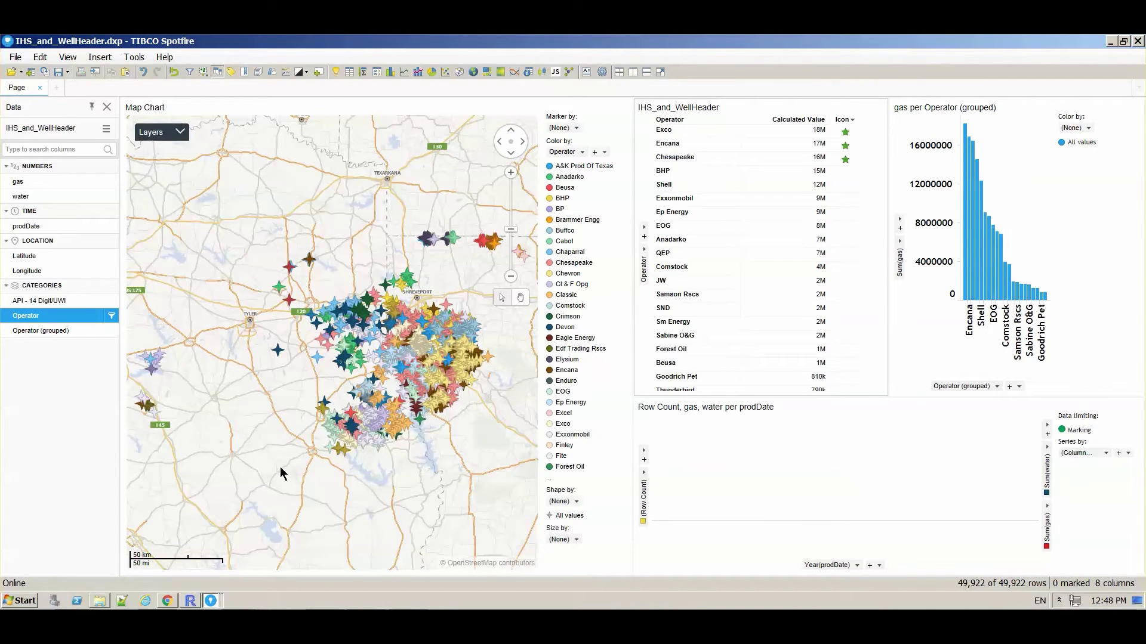
# Mark the southern well cluster, then clear it and mark a new area of wells
pyautogui.moveTo(434, 441); pyautogui.dragTo(331, 380)
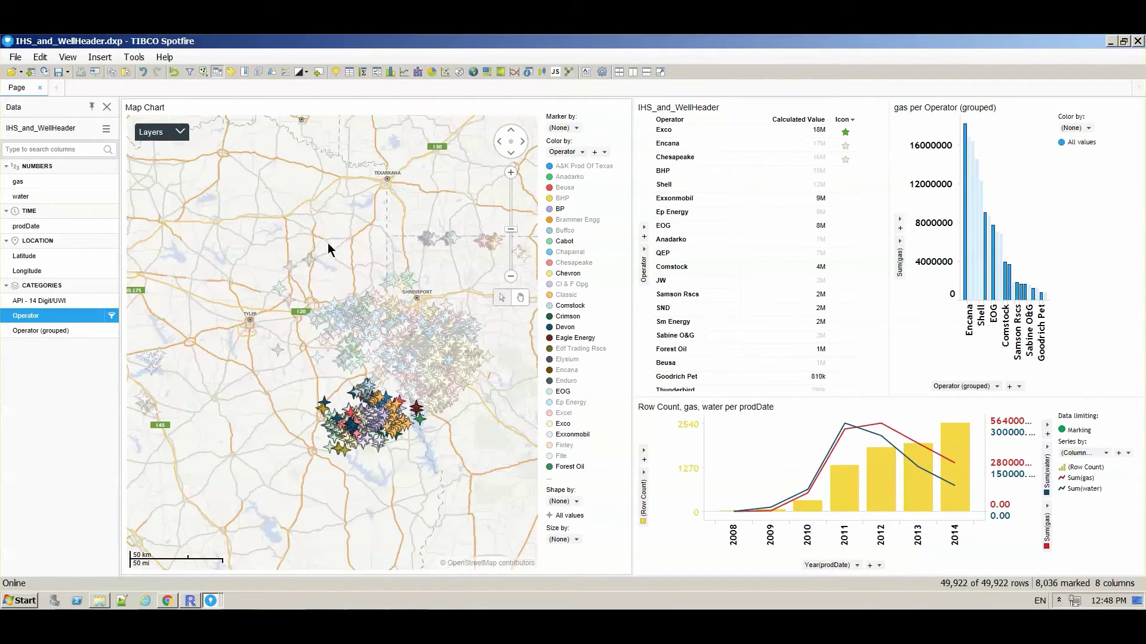
pyautogui.click(354, 274)
pyautogui.moveTo(354, 274); pyautogui.dragTo(414, 361)
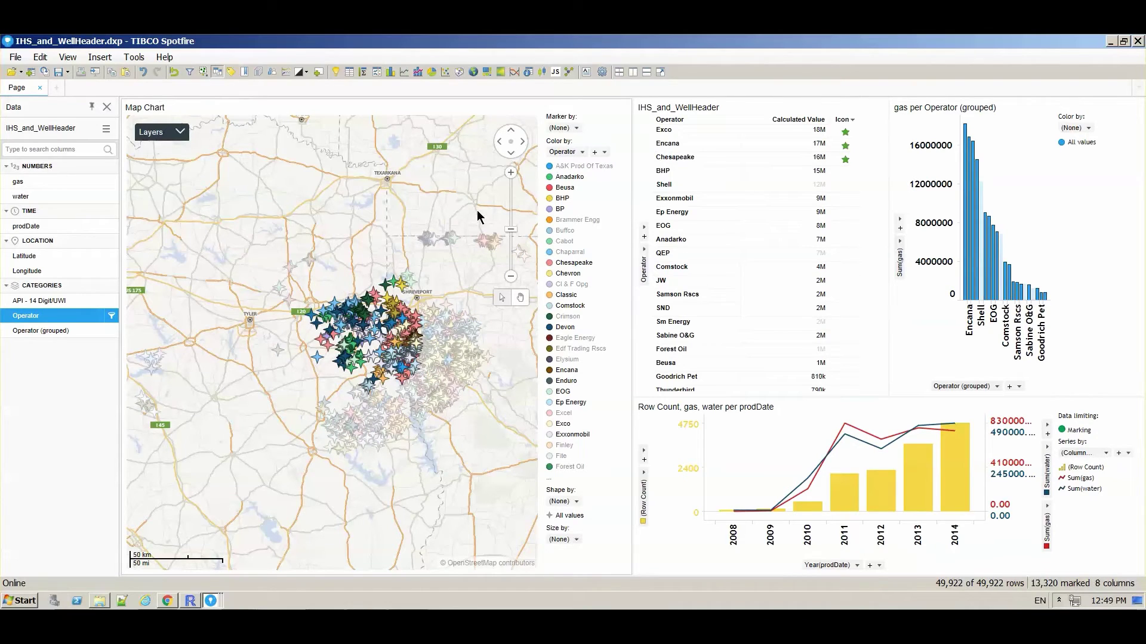
# In the custom theme, make the page navigation font blue at size 18
pyautogui.click(300, 77)
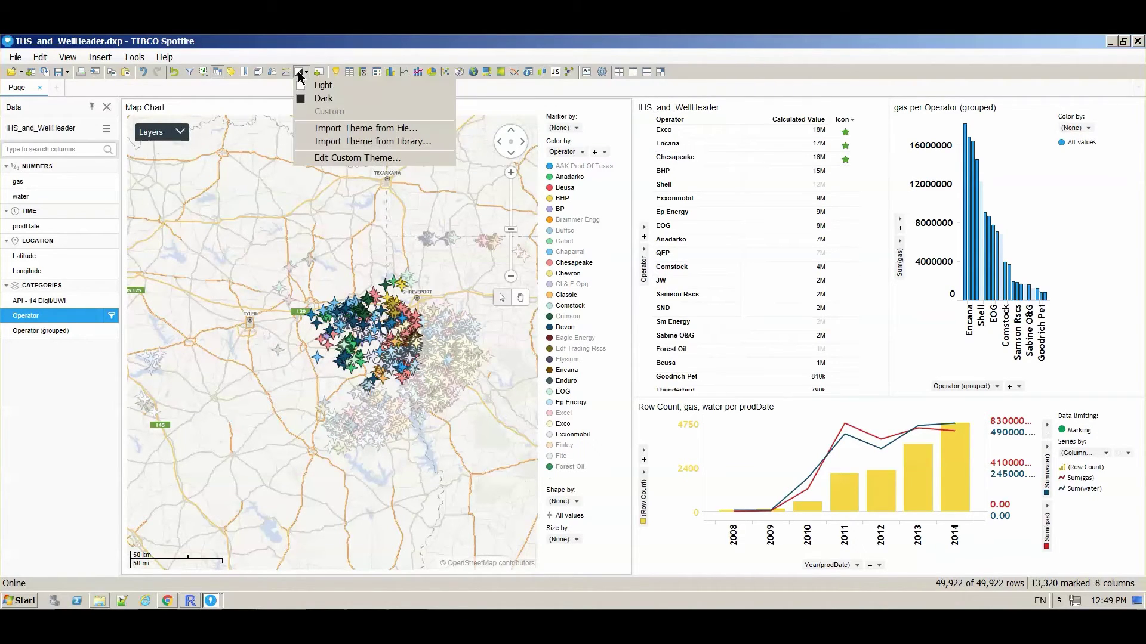
pyautogui.click(361, 159)
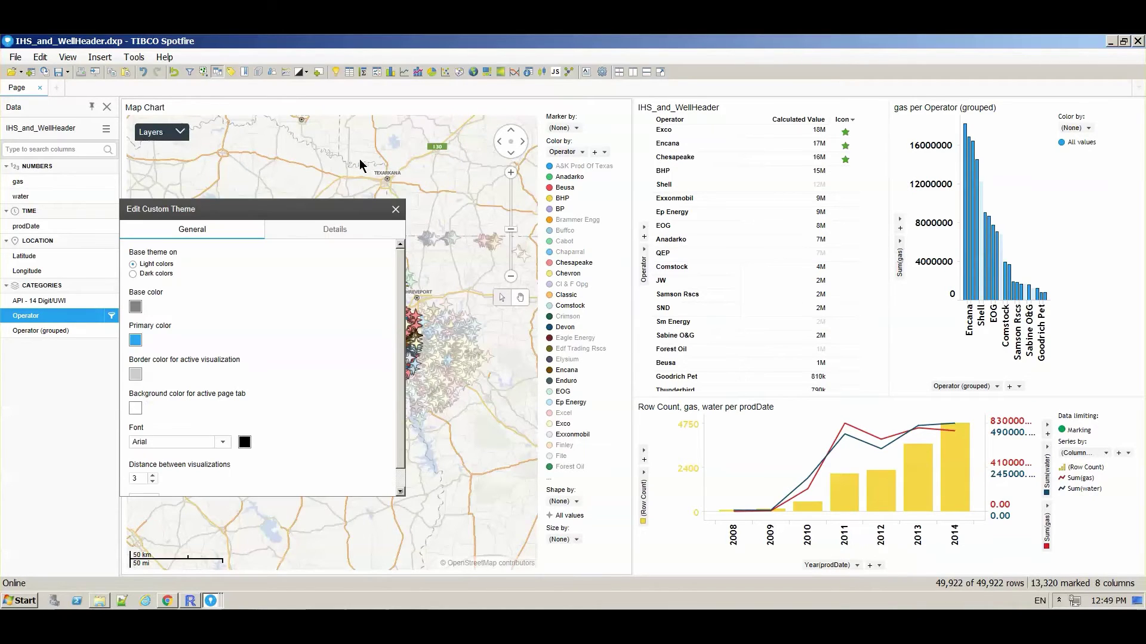
pyautogui.click(315, 232)
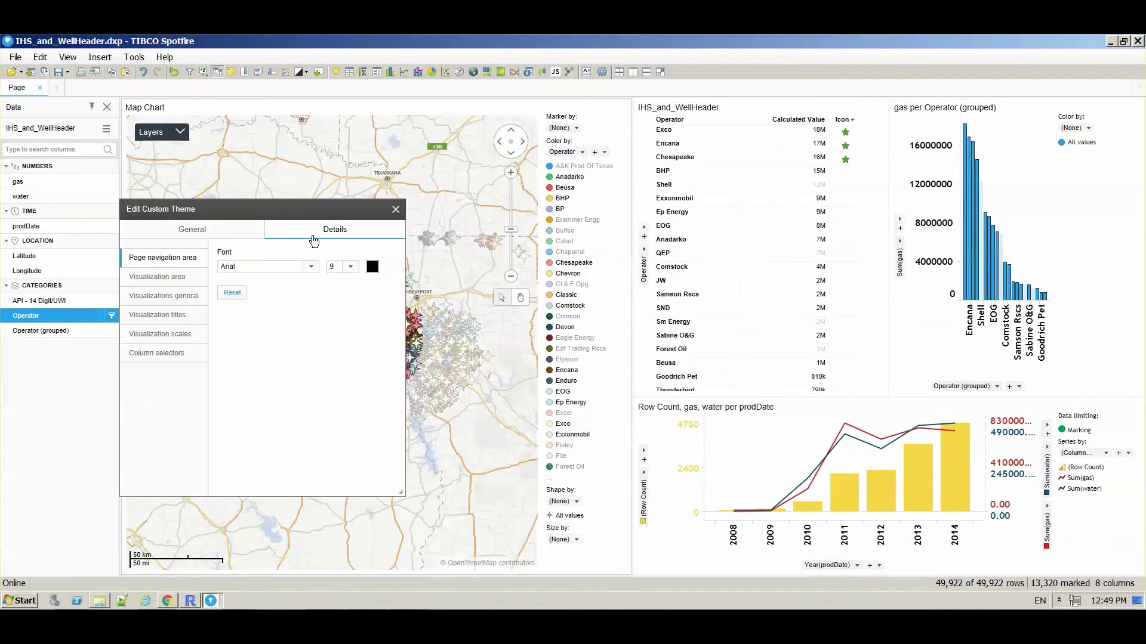
pyautogui.click(373, 270)
pyautogui.click(377, 339)
pyautogui.click(351, 267)
pyautogui.click(342, 399)
# Set the general visualization background colour to light yellow
pyautogui.click(192, 296)
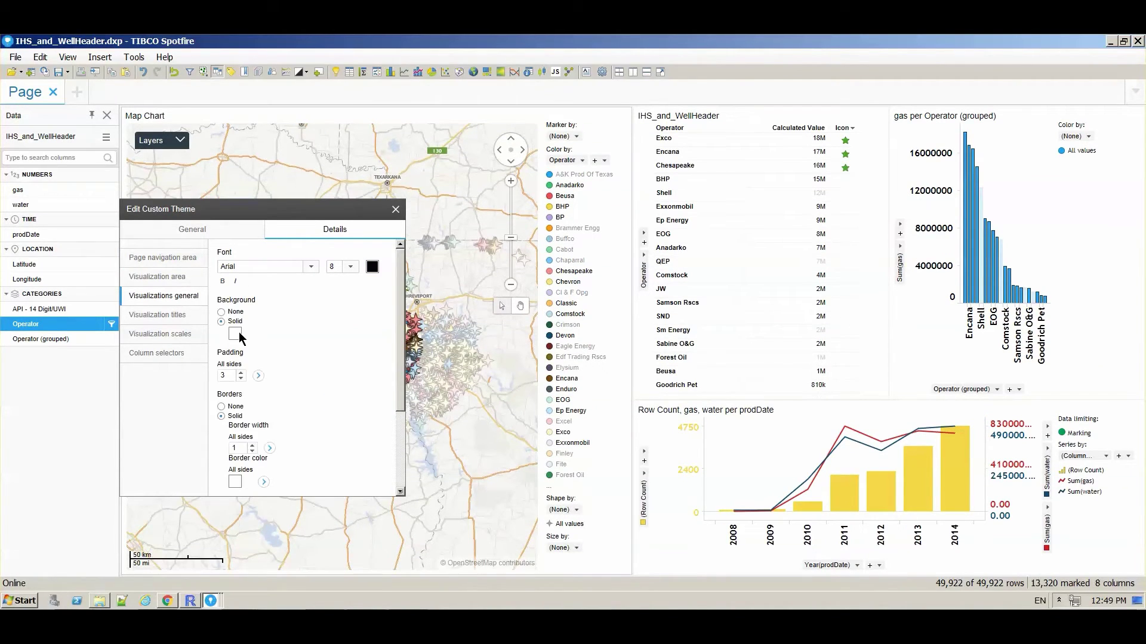
pyautogui.click(236, 335)
pyautogui.click(281, 396)
pyautogui.click(234, 334)
pyautogui.click(270, 352)
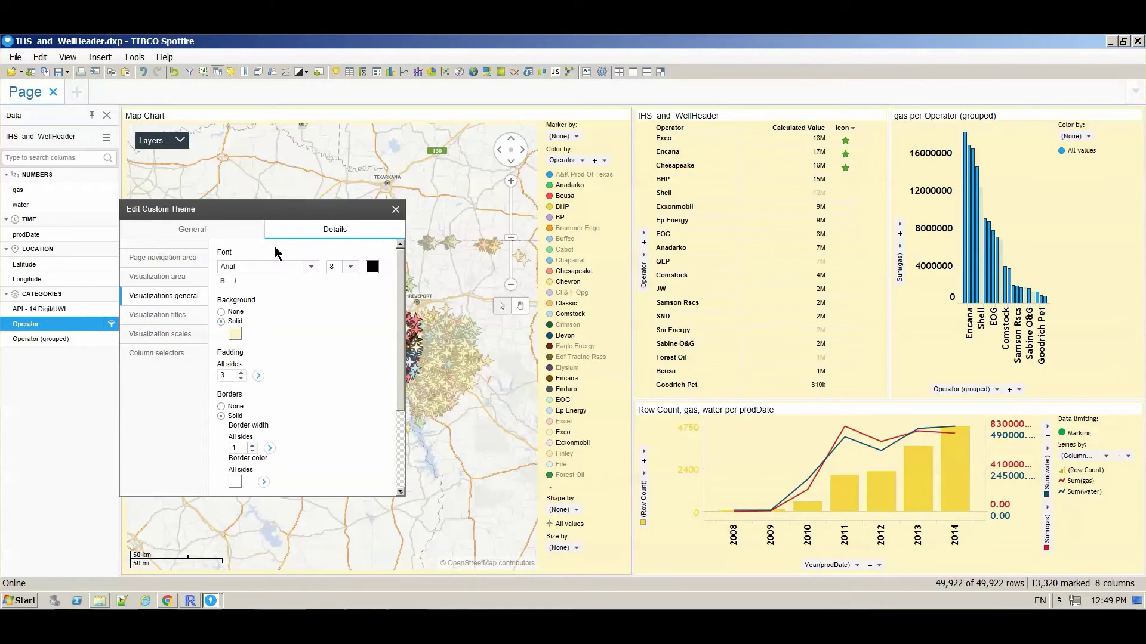
# Import the theme from Oil_Gas_Production_Overview_rev.dxp, clearing conflicting font settings
pyautogui.click(396, 210)
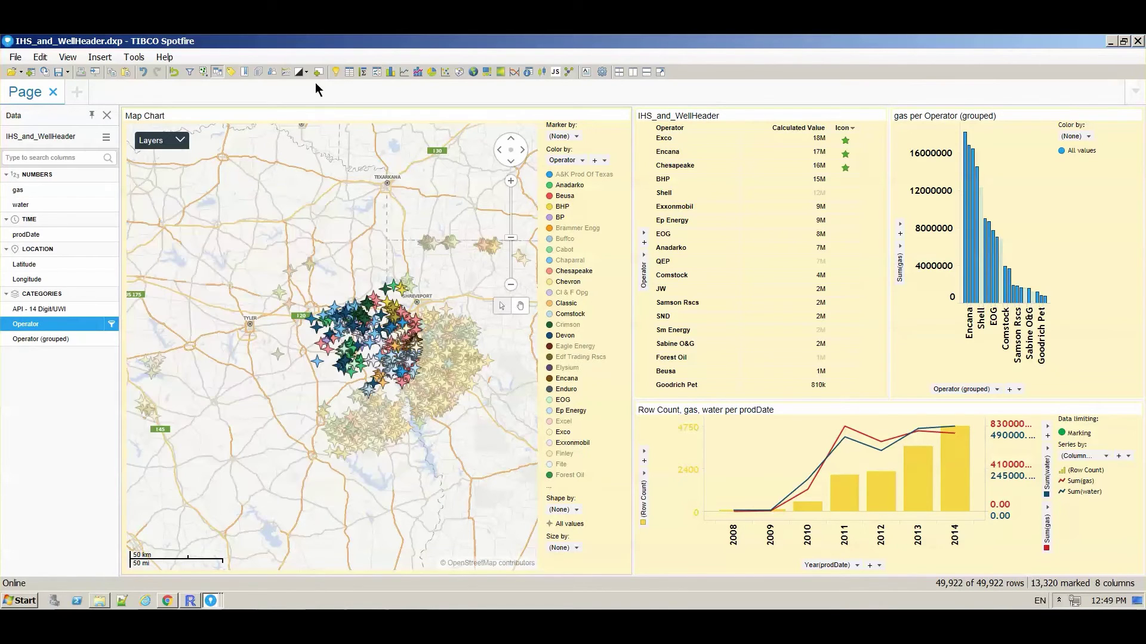
pyautogui.click(301, 73)
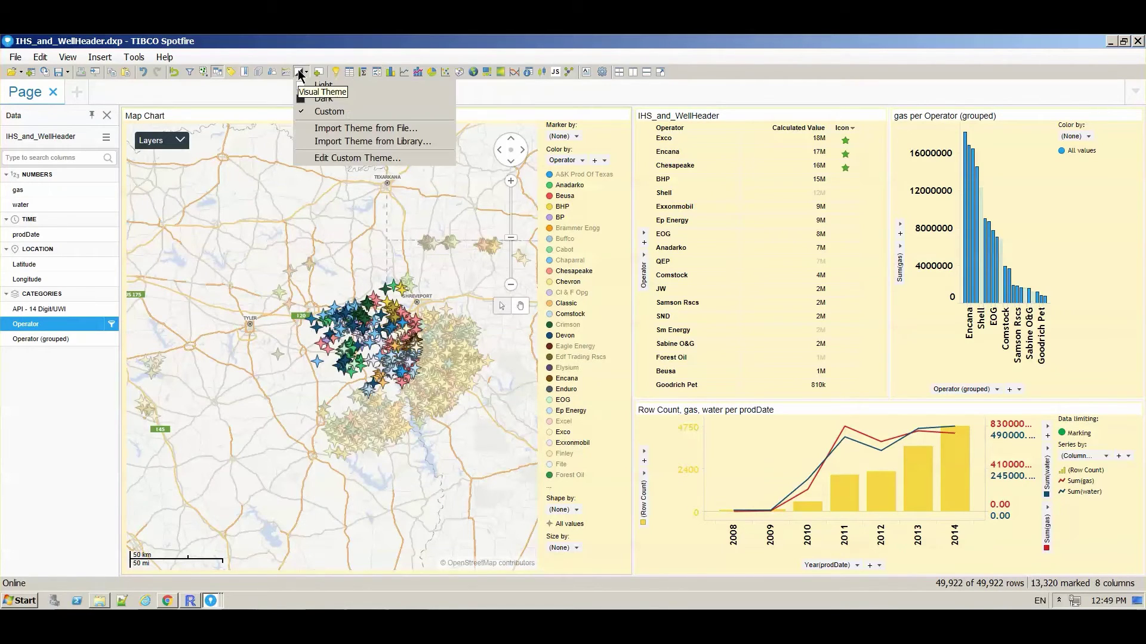
pyautogui.click(329, 128)
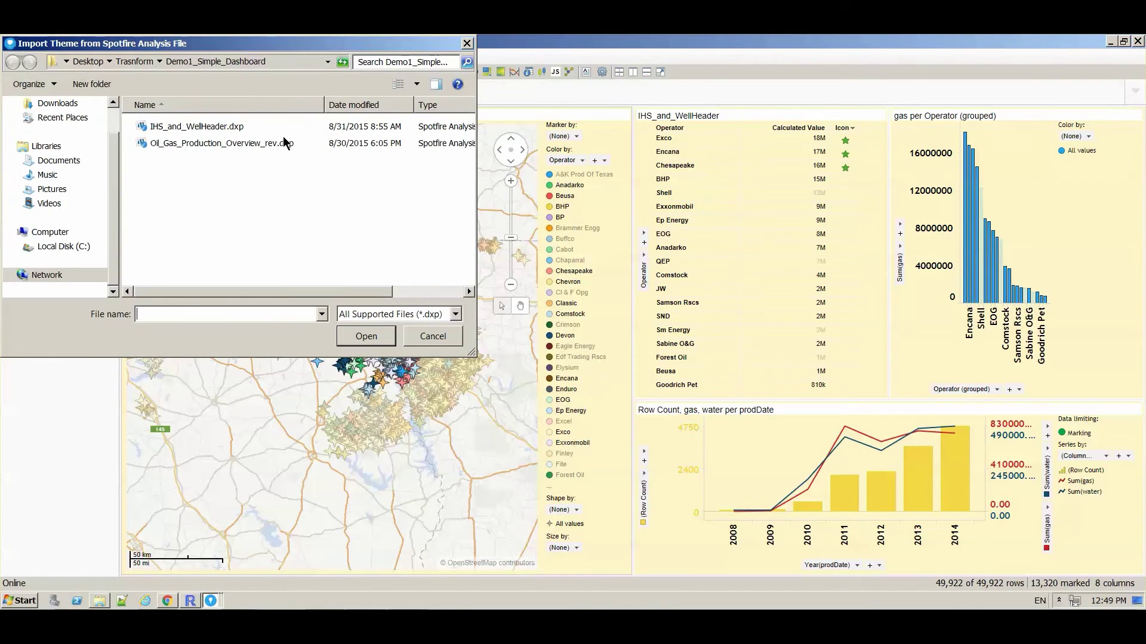
pyautogui.click(282, 145)
pyautogui.click(353, 338)
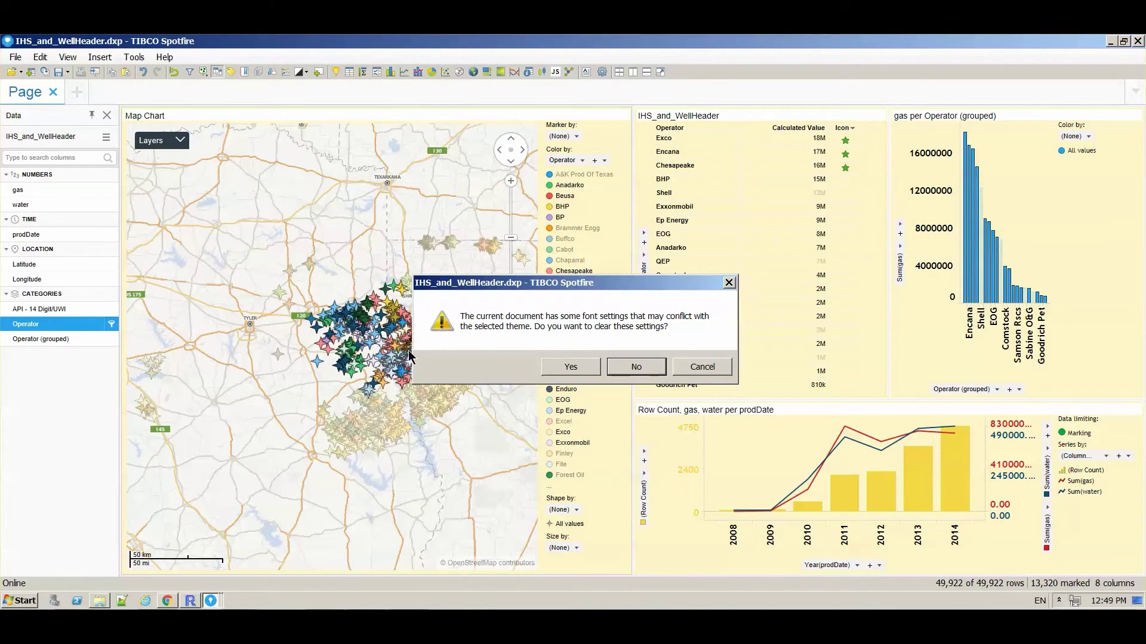
pyautogui.click(579, 367)
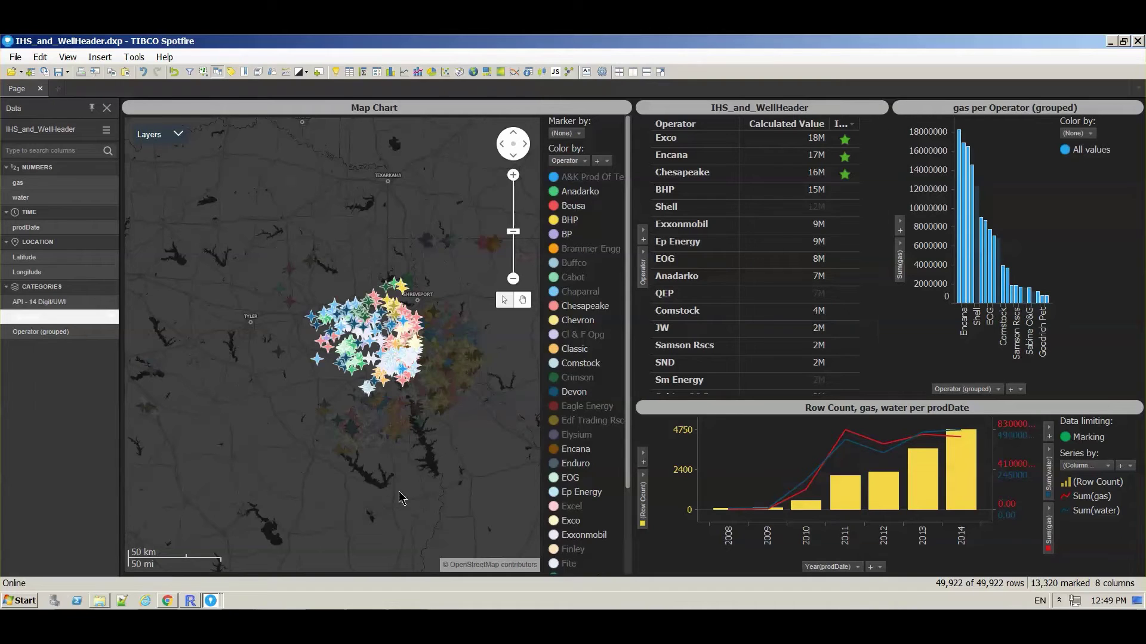
# Open Oil_Gas_Production_Overview_rev.dxp, slide the date range start between 2008 and 2011, and mark wells
pyautogui.click(214, 602)
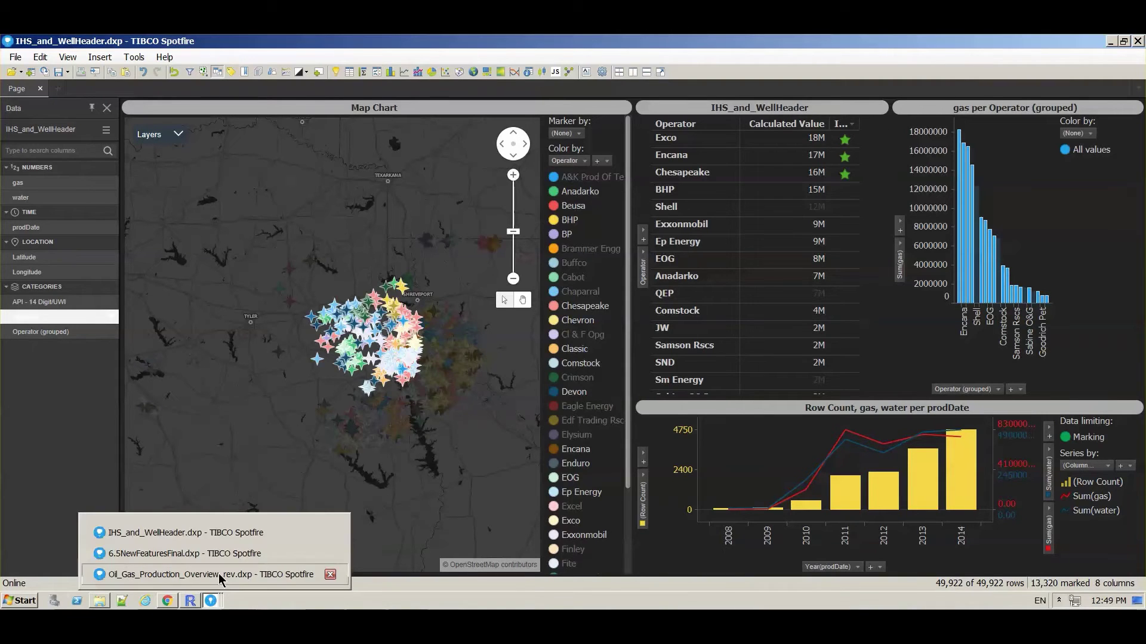
pyautogui.click(217, 579)
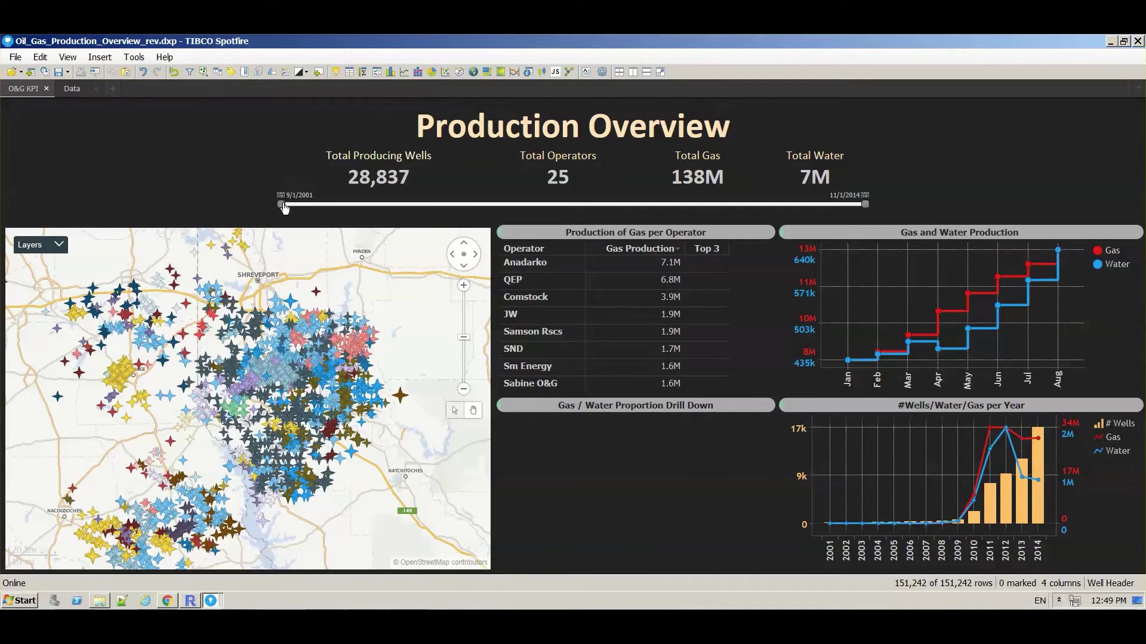
pyautogui.moveTo(282, 204); pyautogui.dragTo(587, 205)
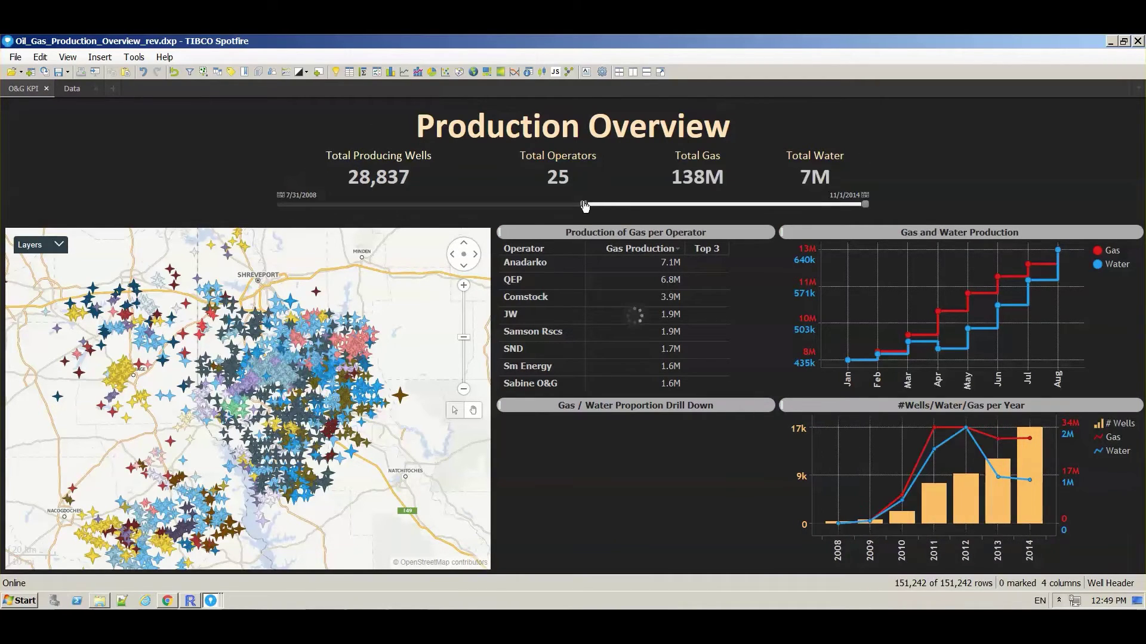
pyautogui.moveTo(585, 205)
pyautogui.mouseDown()
pyautogui.moveTo(697, 204)
pyautogui.moveTo(487, 219)
pyautogui.mouseUp()
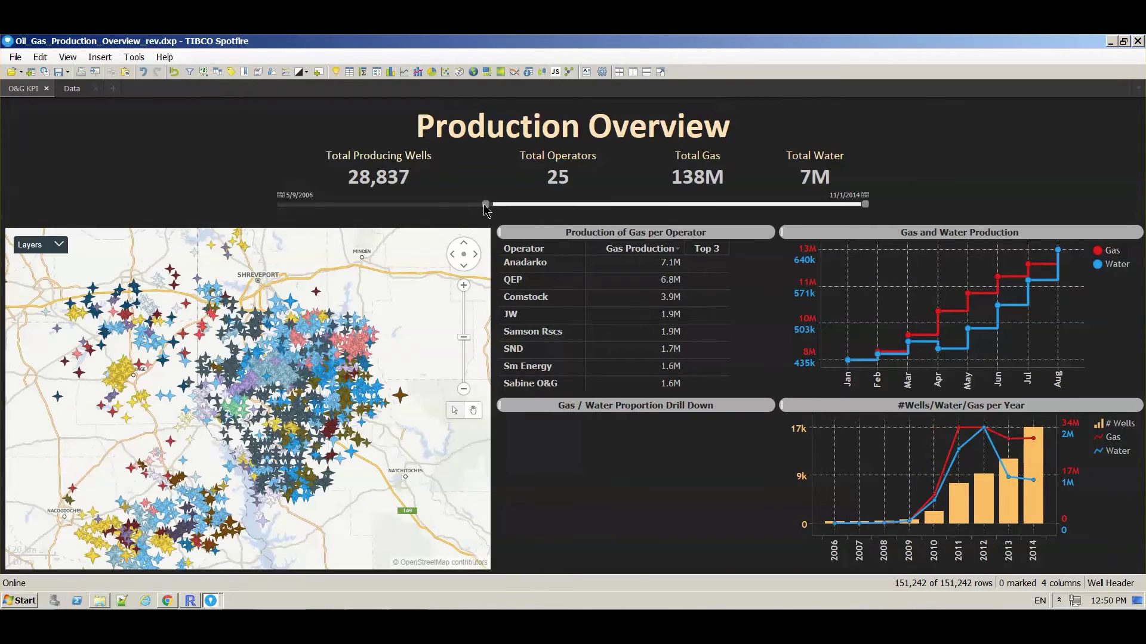
pyautogui.moveTo(485, 219); pyautogui.dragTo(271, 211)
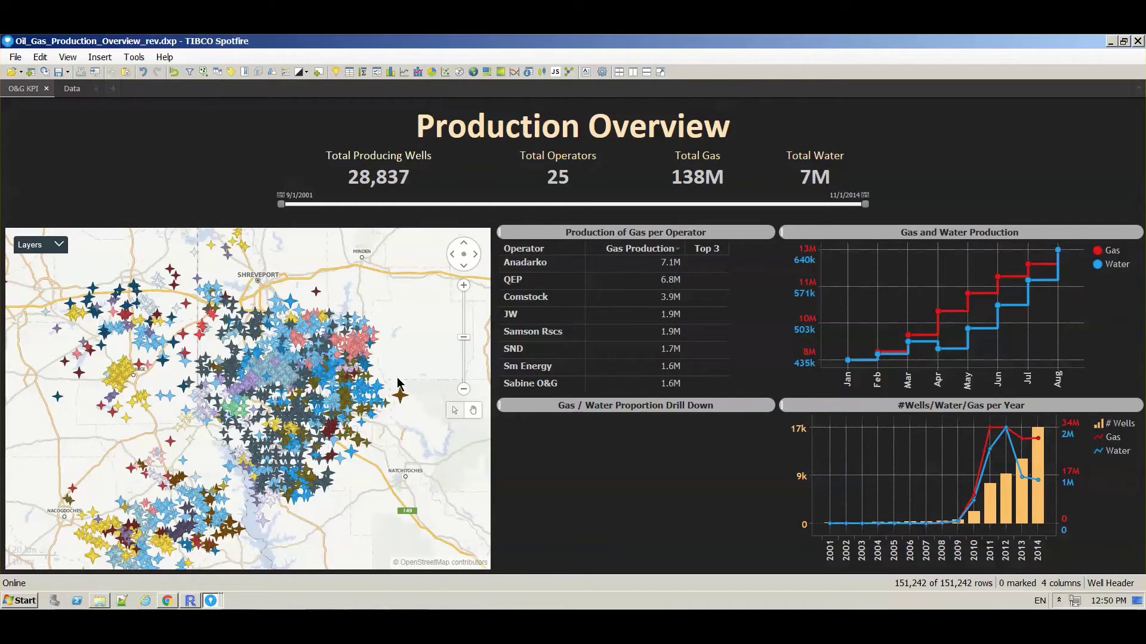
pyautogui.moveTo(398, 383)
pyautogui.mouseDown()
pyautogui.moveTo(364, 388)
pyautogui.moveTo(420, 385)
pyautogui.mouseUp()
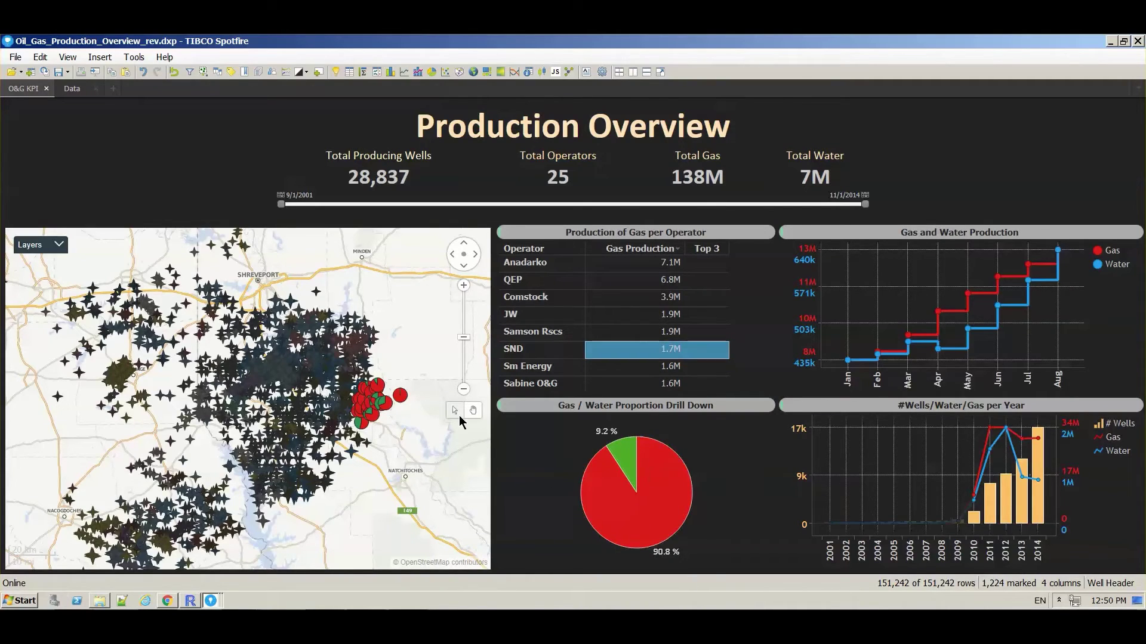
# Clear the marking and mark wells north-east of Shreveport at a wider zoom
pyautogui.click(369, 290)
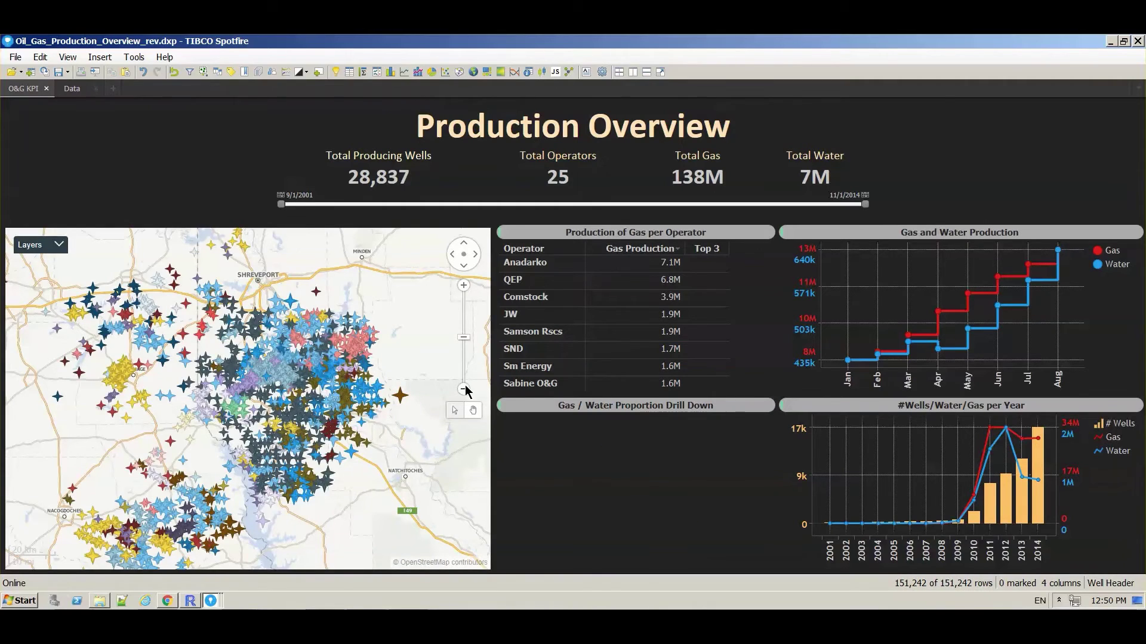
pyautogui.click(464, 389)
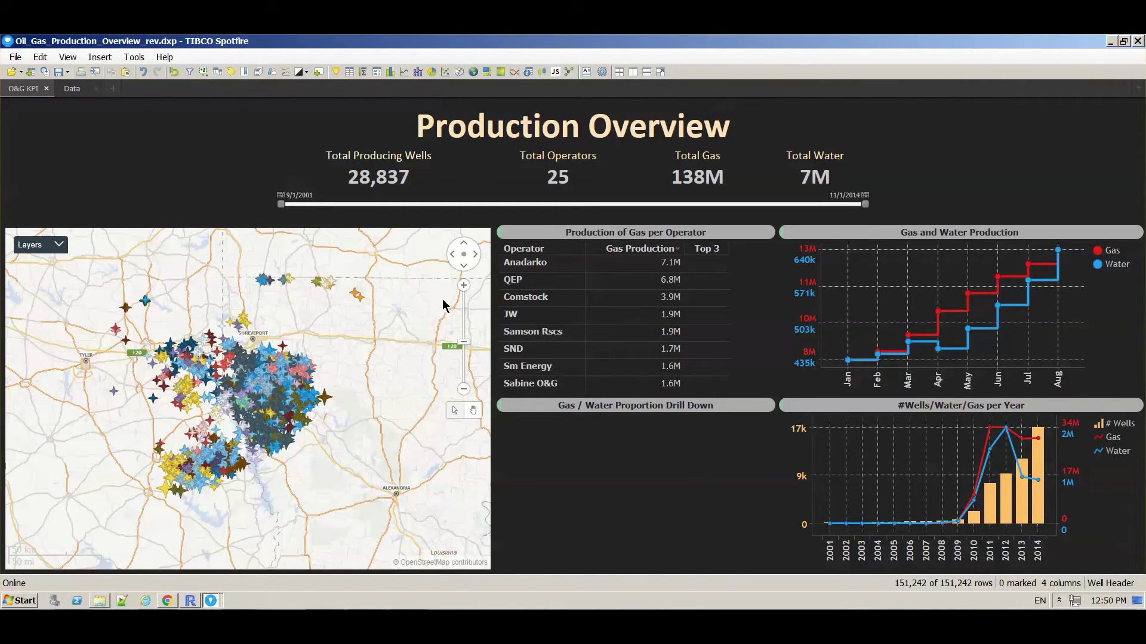
pyautogui.moveTo(361, 275); pyautogui.dragTo(329, 318)
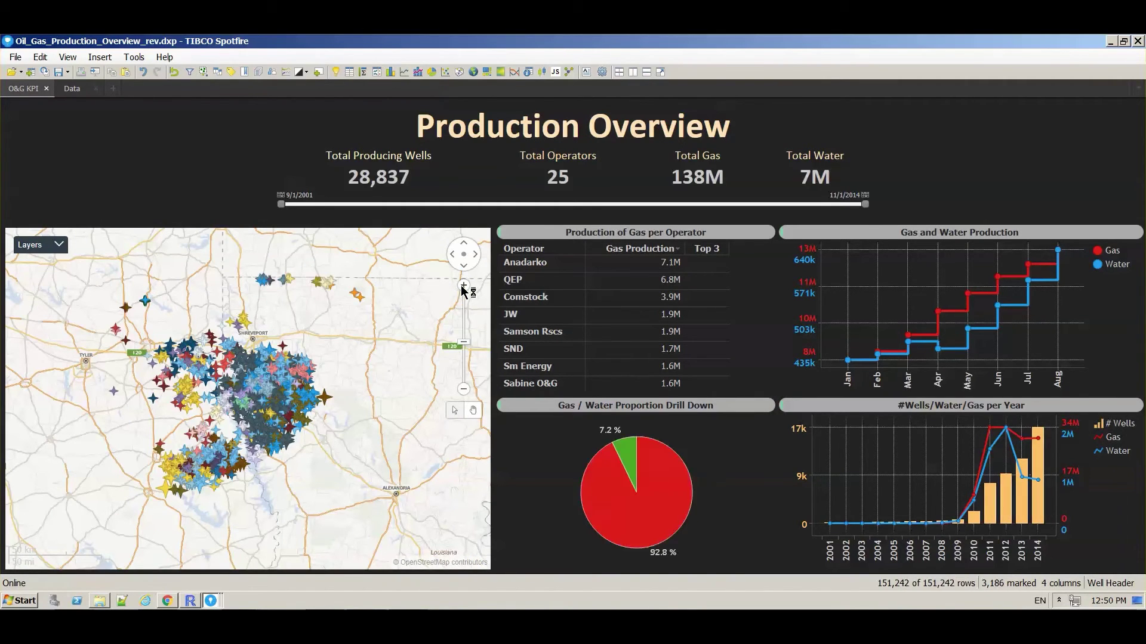
# Zoom in to mark a smaller well group around Grand Cane, then zoom back out
pyautogui.click(463, 287)
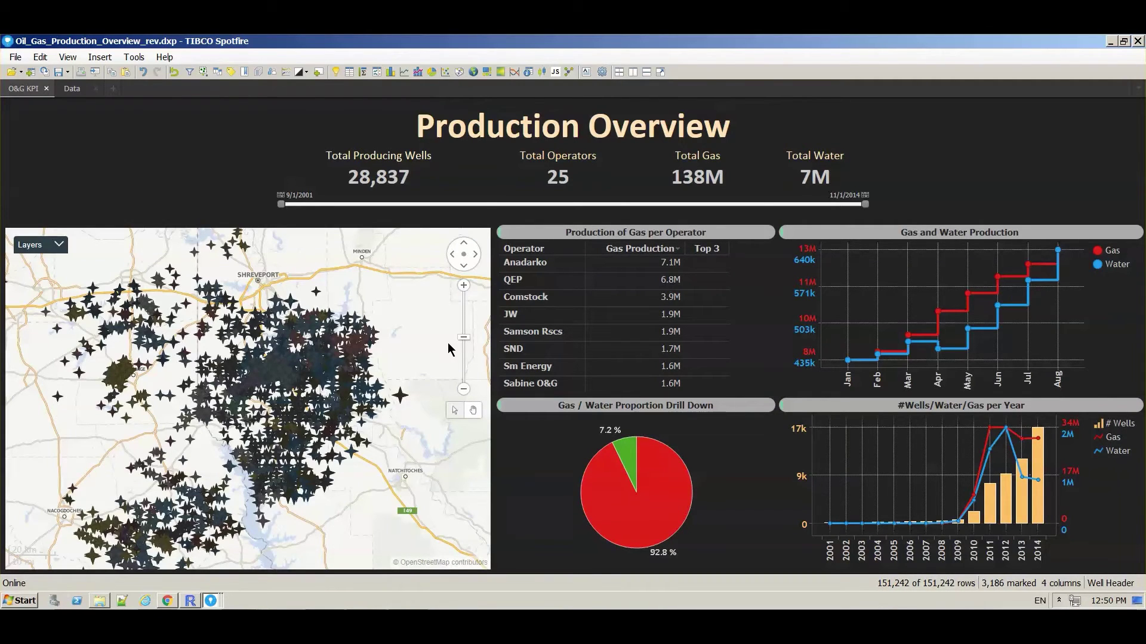
pyautogui.click(463, 287)
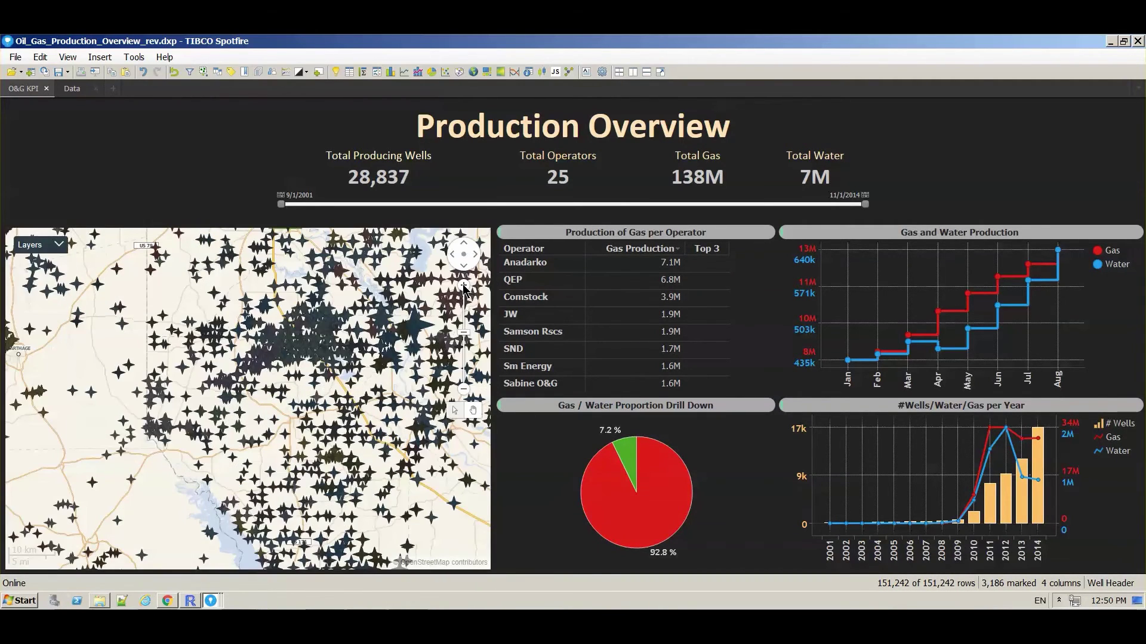
pyautogui.click(465, 288)
pyautogui.click(464, 288)
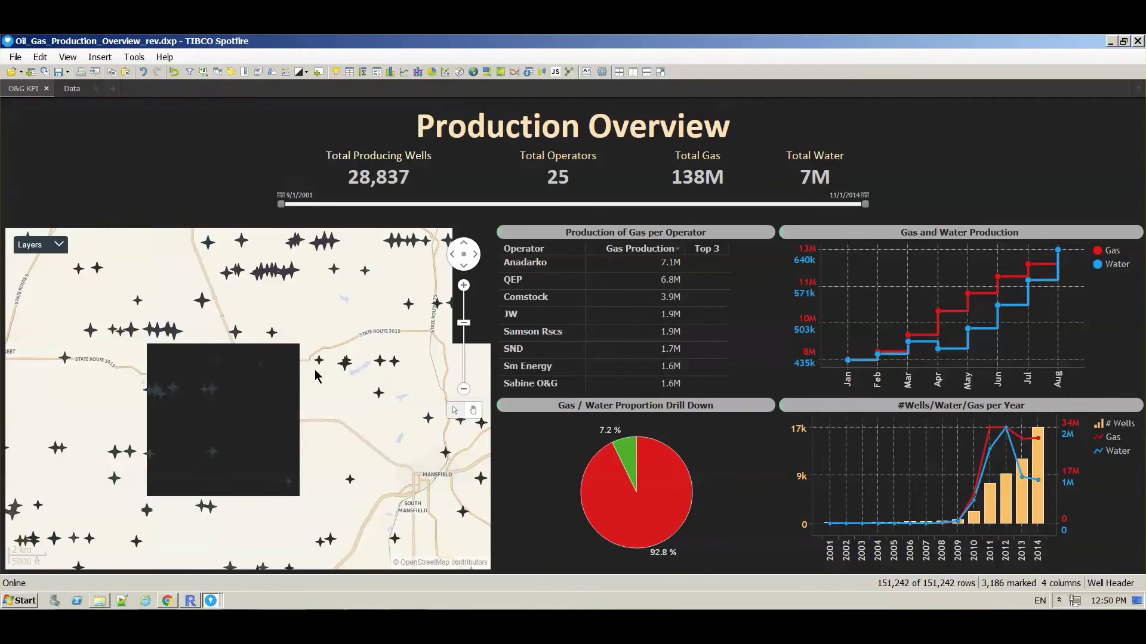
pyautogui.moveTo(277, 318); pyautogui.dragTo(344, 316)
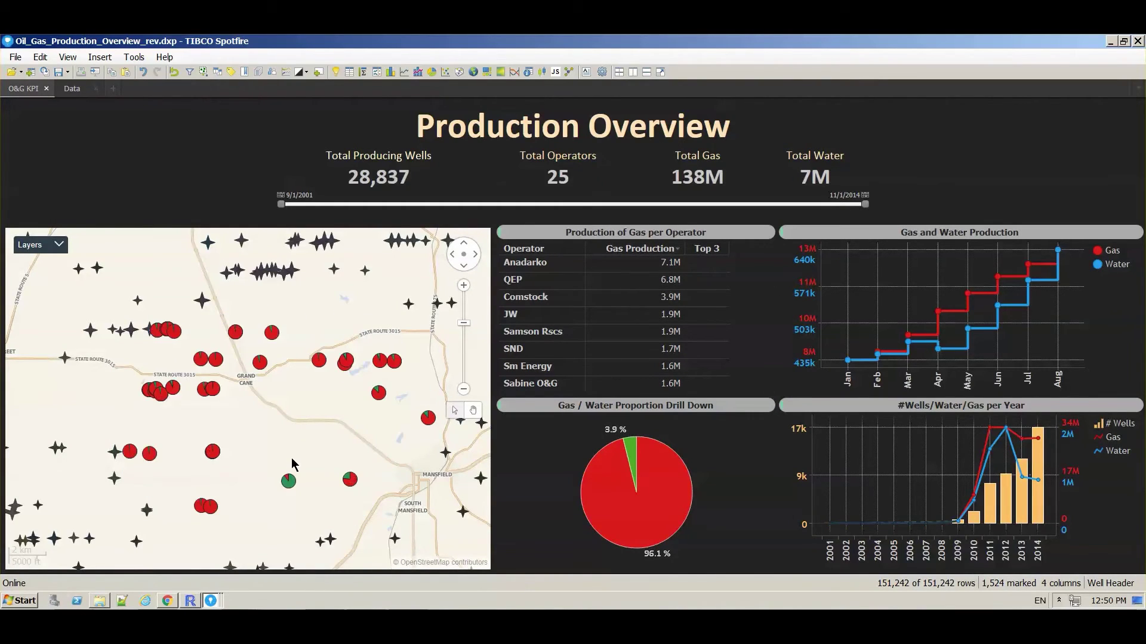
pyautogui.click(464, 392)
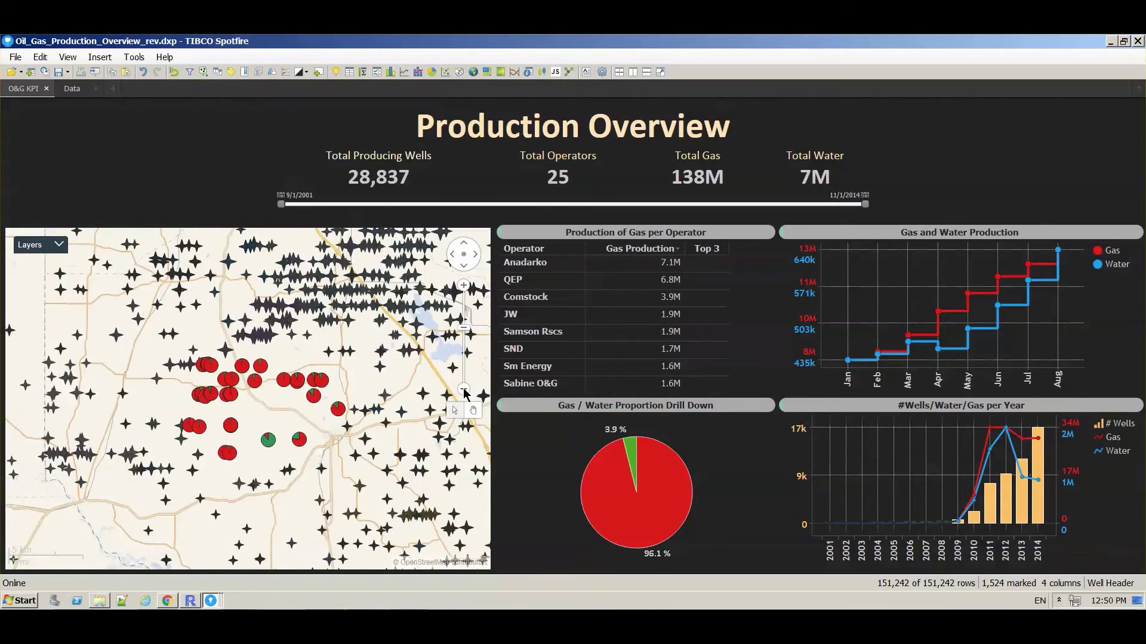
pyautogui.click(464, 391)
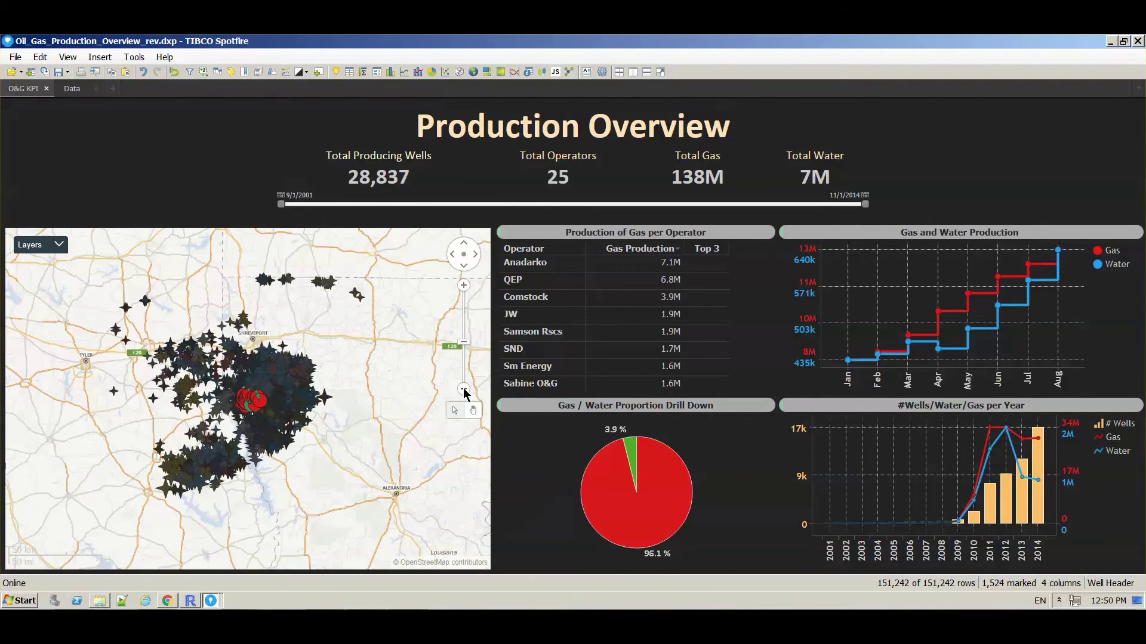
pyautogui.click(464, 391)
pyautogui.click(464, 391)
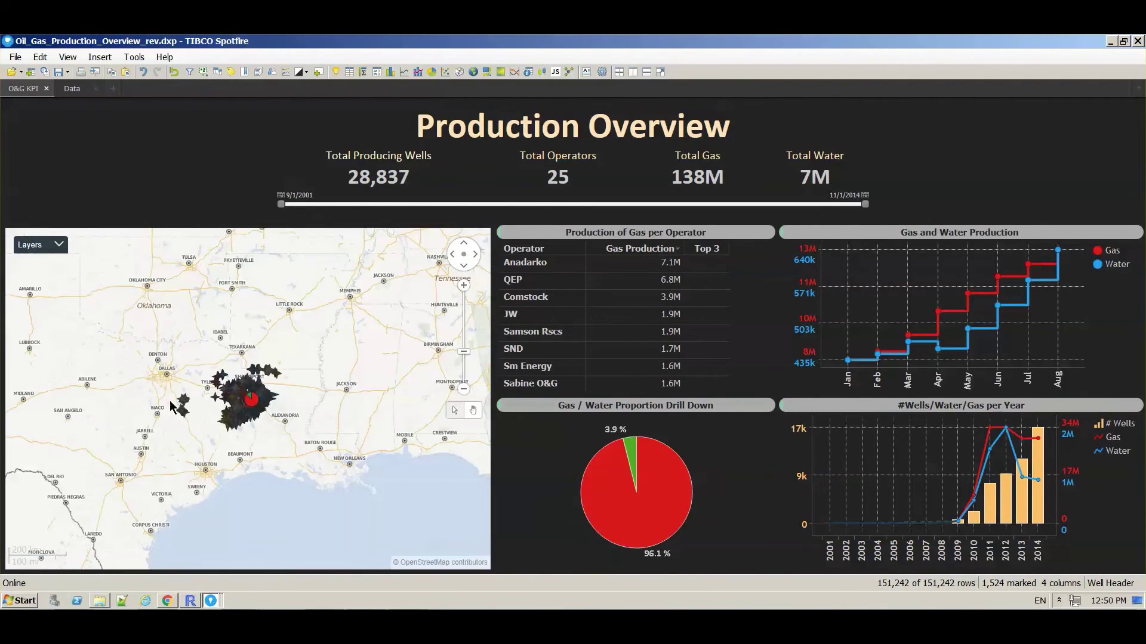
# Toggle the WMS geology layer on and off in the map's Layers list, leaving it hidden
pyautogui.click(62, 247)
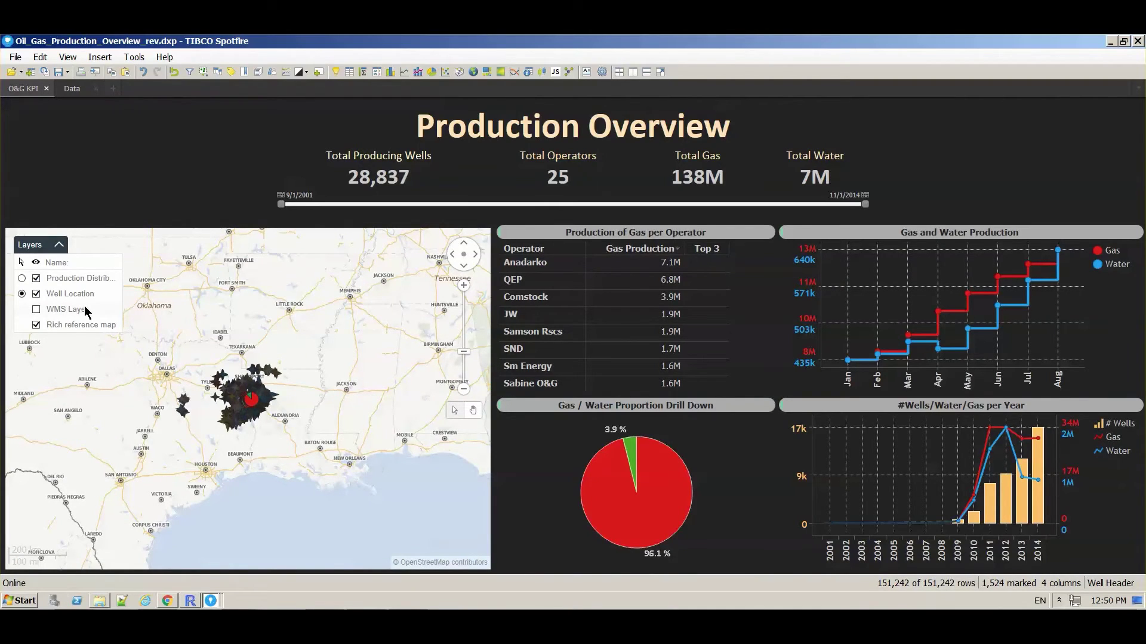
pyautogui.click(37, 310)
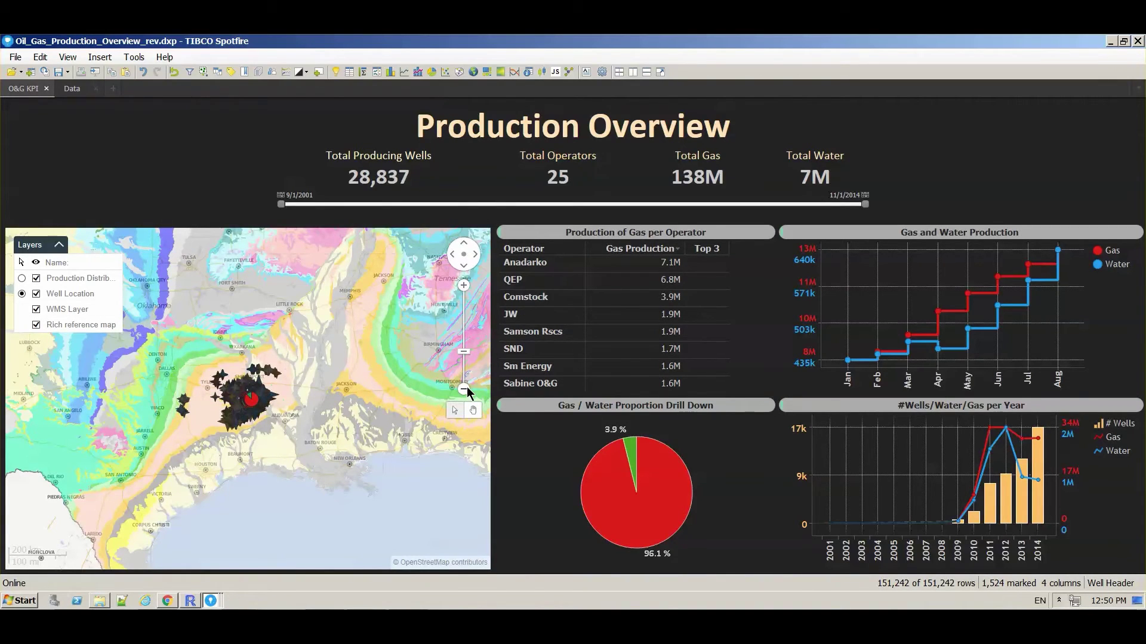
pyautogui.click(36, 310)
pyautogui.click(37, 310)
pyautogui.click(36, 310)
pyautogui.scroll(-2, 657, 384)
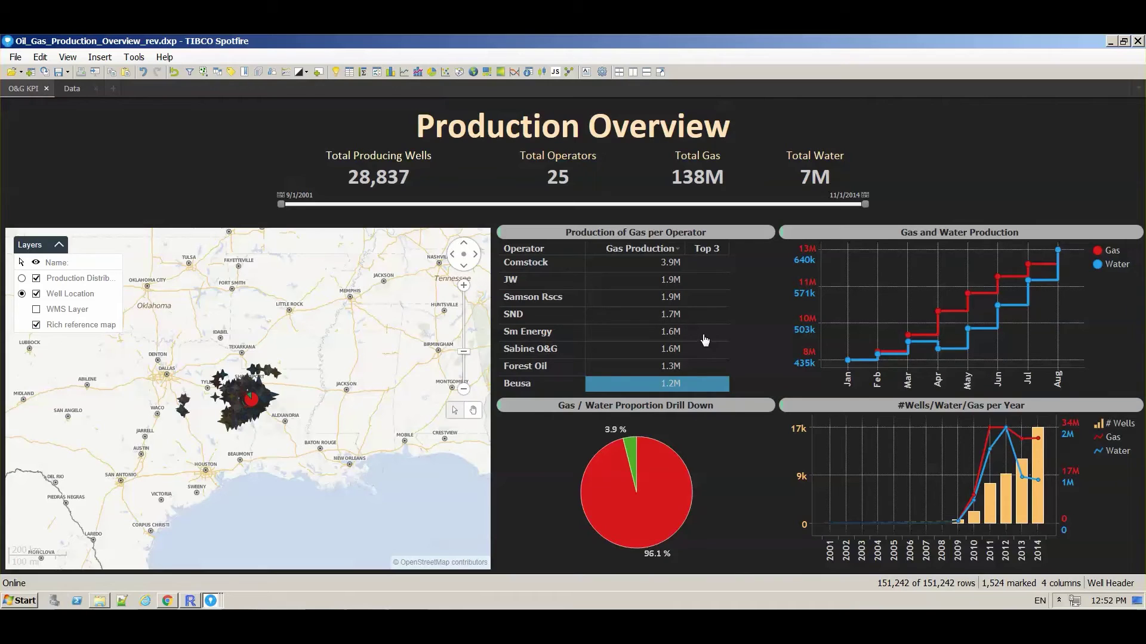
pyautogui.scroll(5, 712, 286)
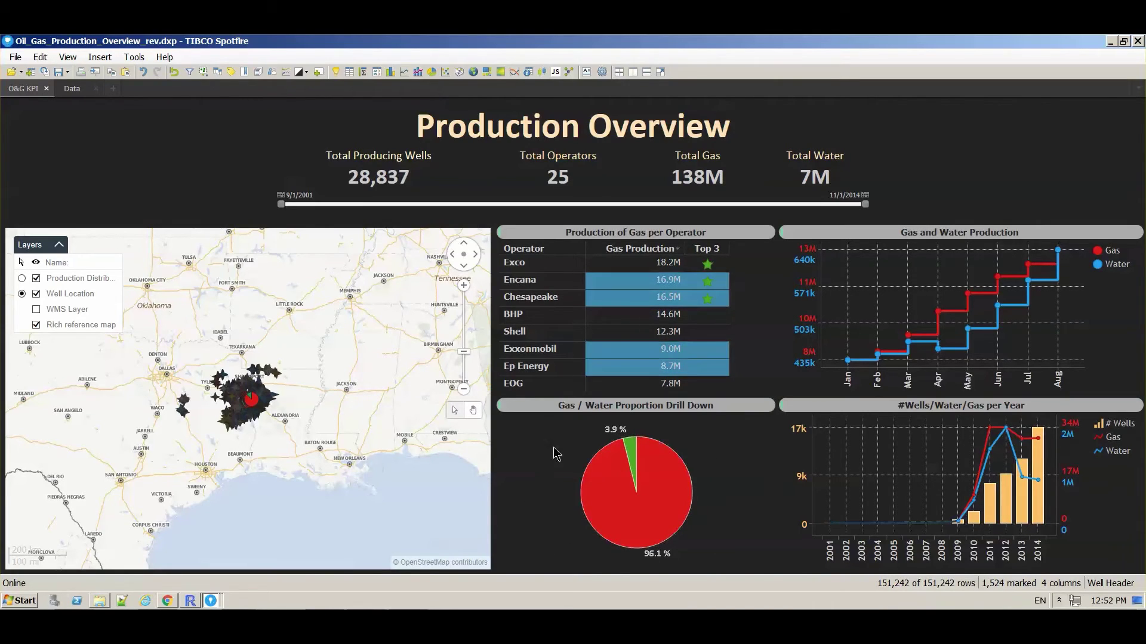
# Zoom the map in one level on the Shreveport well field
pyautogui.click(463, 285)
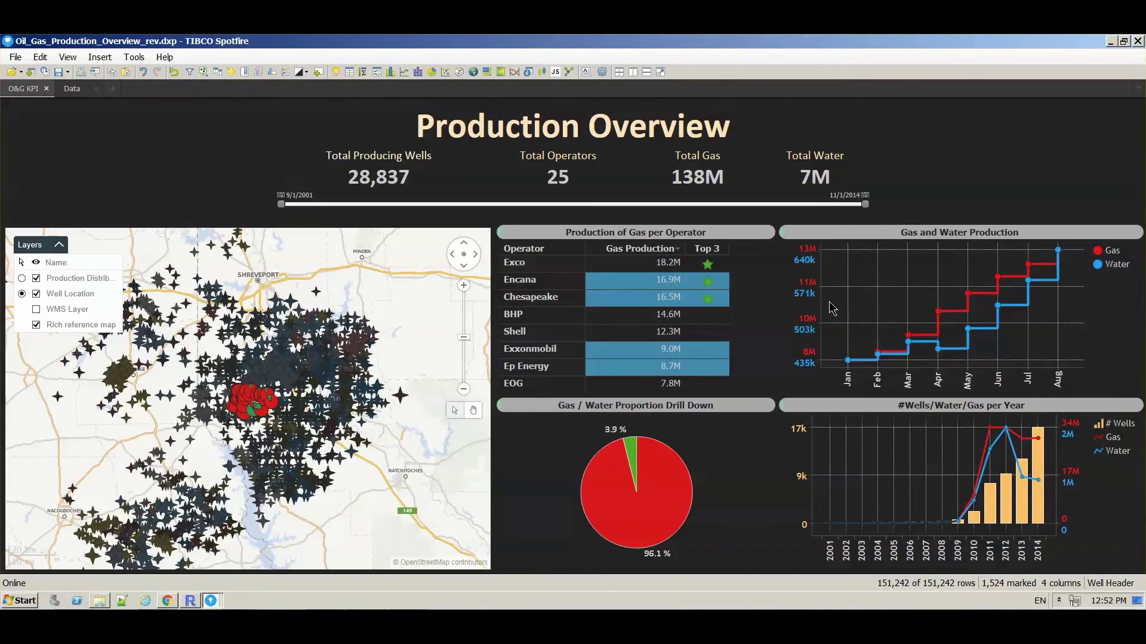
# Extend the Gas and Water Production lines with a forecast through December, then clear the well marking
pyautogui.rightClick(889, 278)
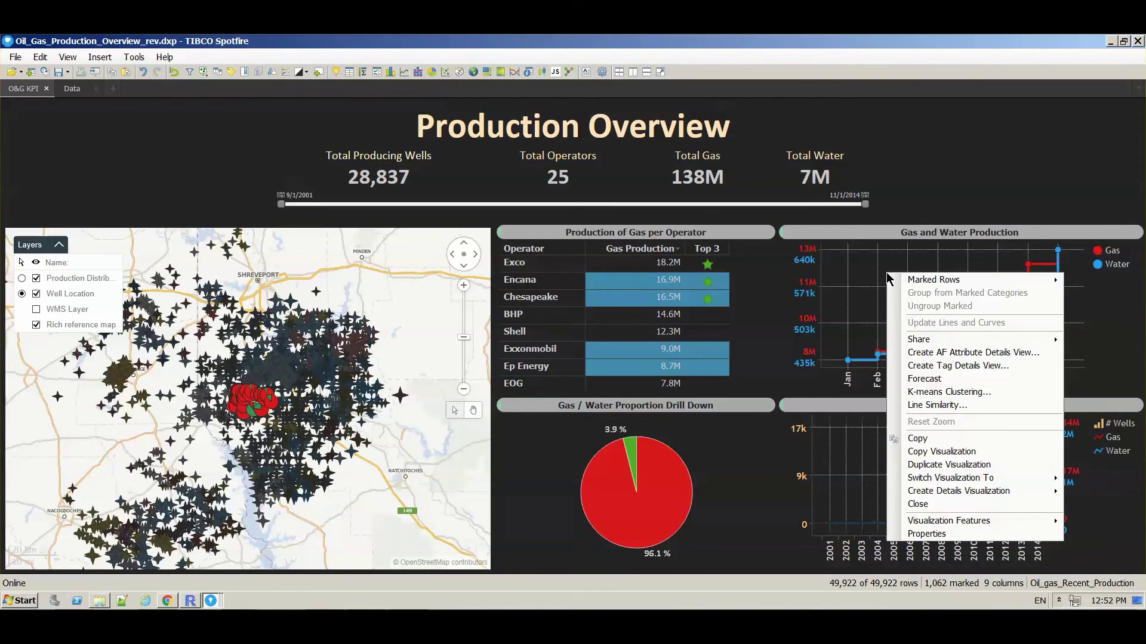
pyautogui.click(932, 380)
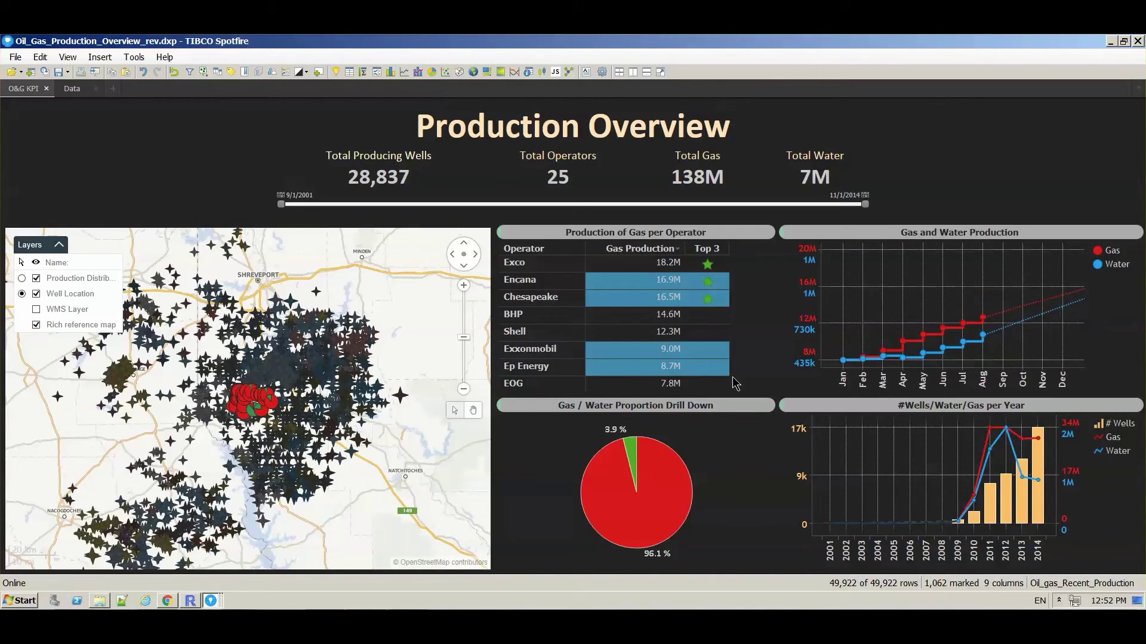
pyautogui.click(402, 309)
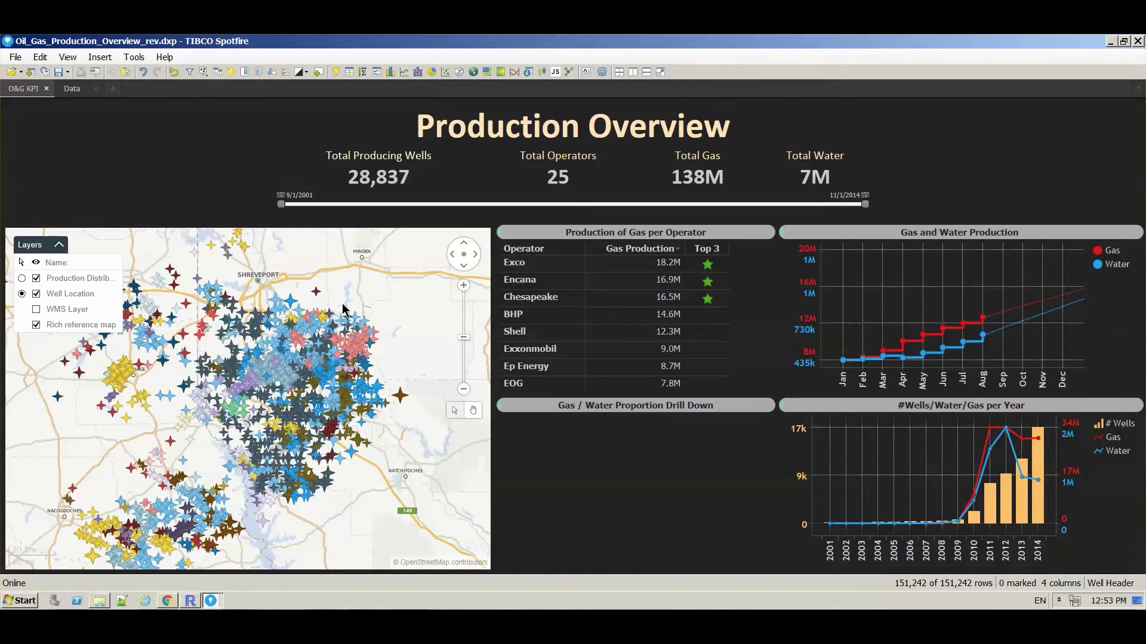
# Mark the well cluster on the map, marking 8,776 wells and showing 93.3% gas versus 6.7% water
pyautogui.click(399, 327)
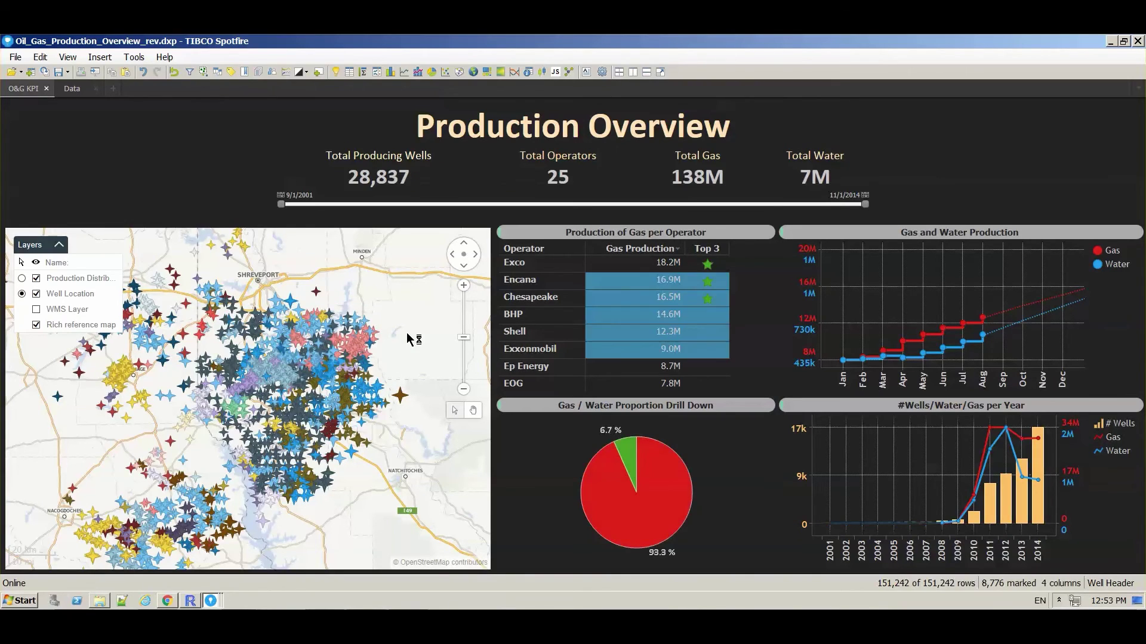